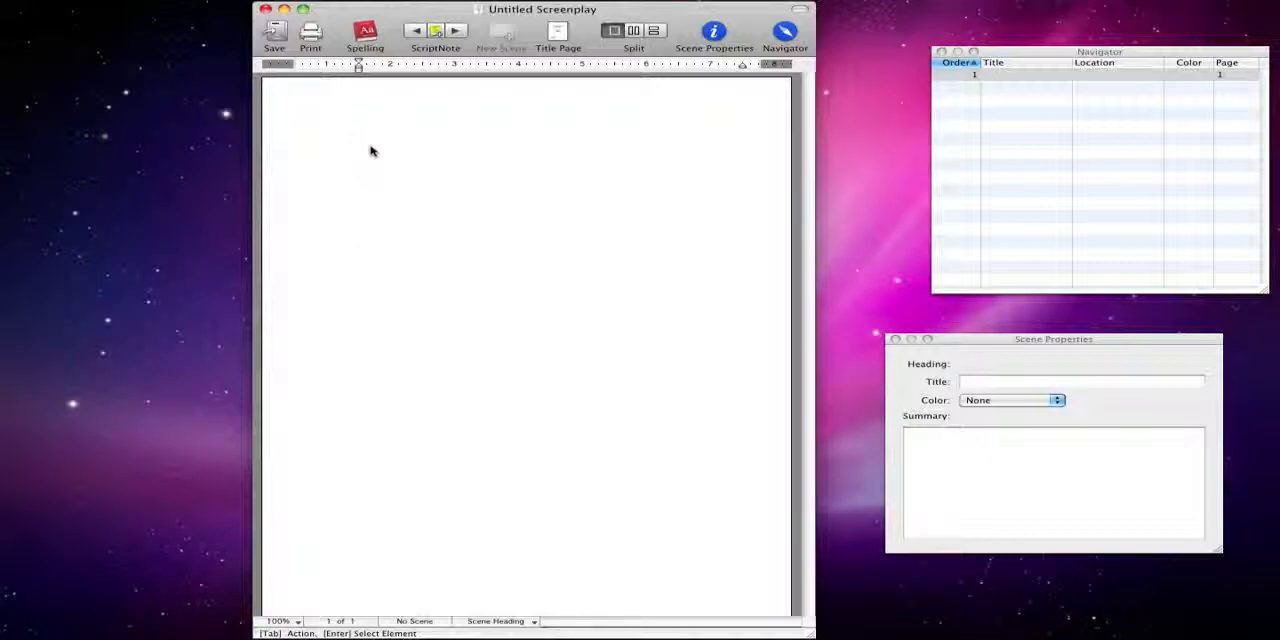
Enter the scene heading INT JEFFREYS BEDROOM
{"action": "right_click", "coordinate": [361, 132]}
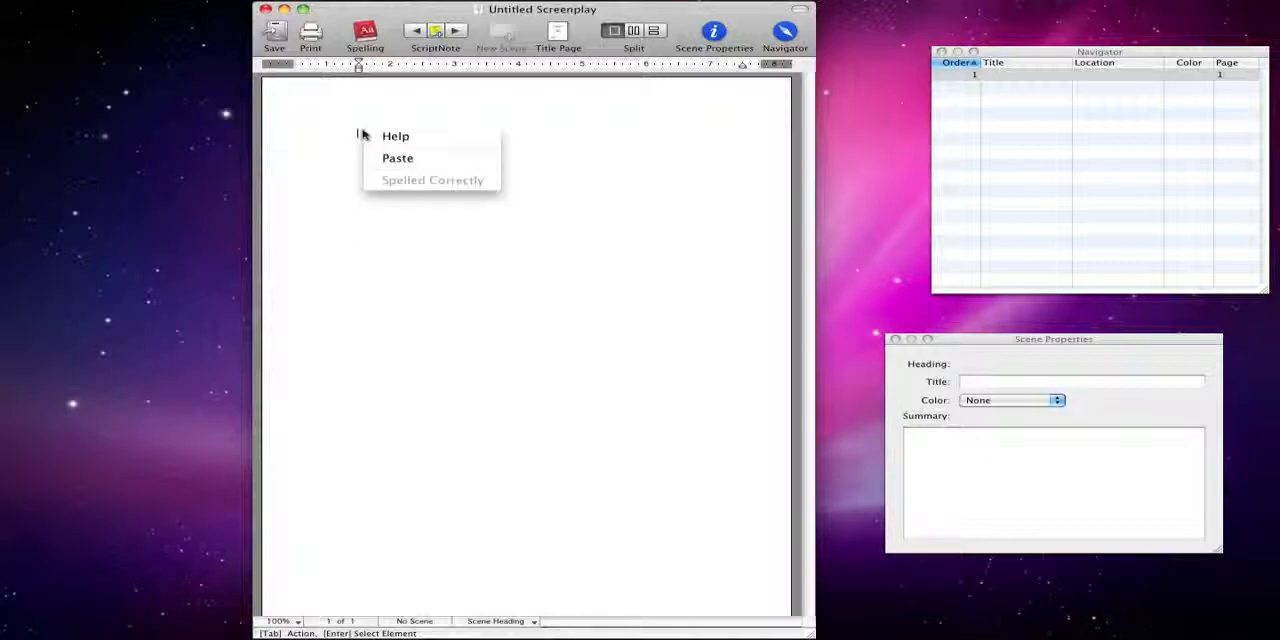
{"action": "left_click", "coordinate": [357, 134]}
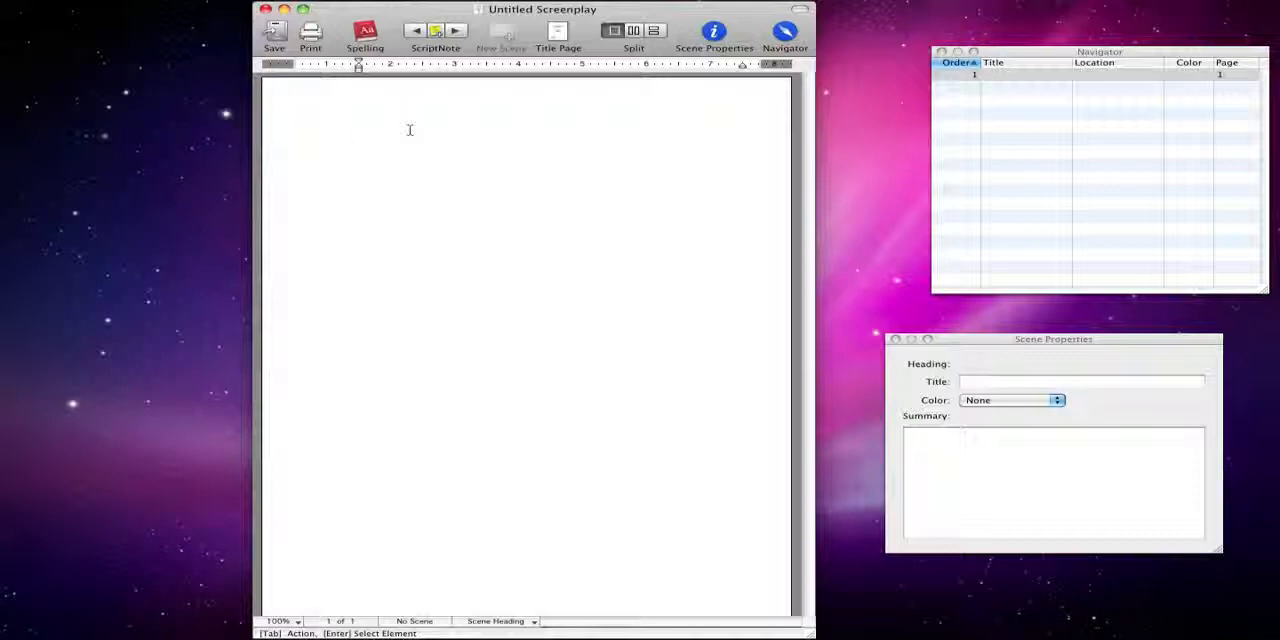
{"action": "type", "text": "I"}
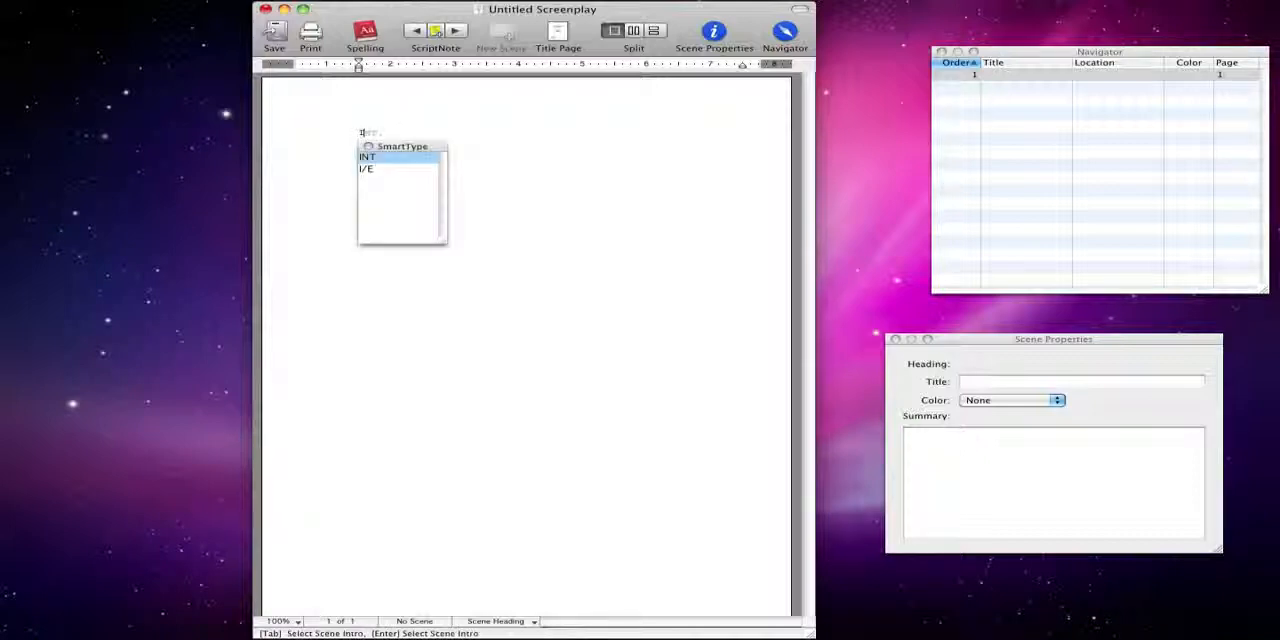
{"action": "type", "text": "NT"}
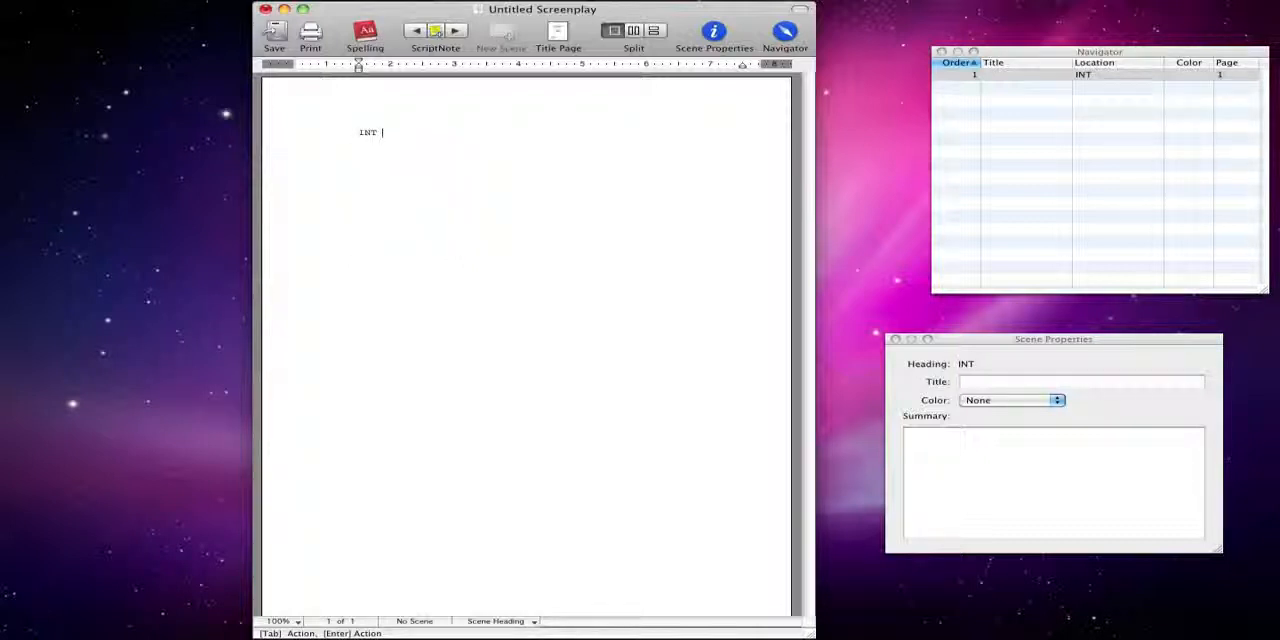
{"action": "type", "text": " JEFFREYS BEDROOM."}
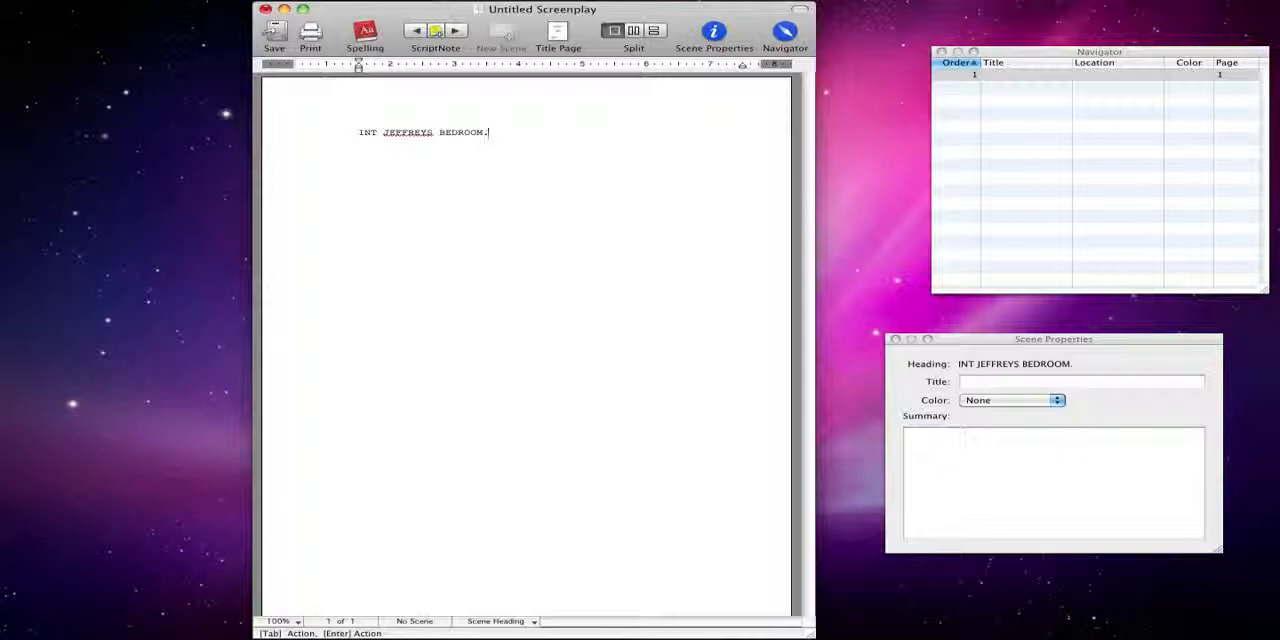
{"action": "key", "text": "Return"}
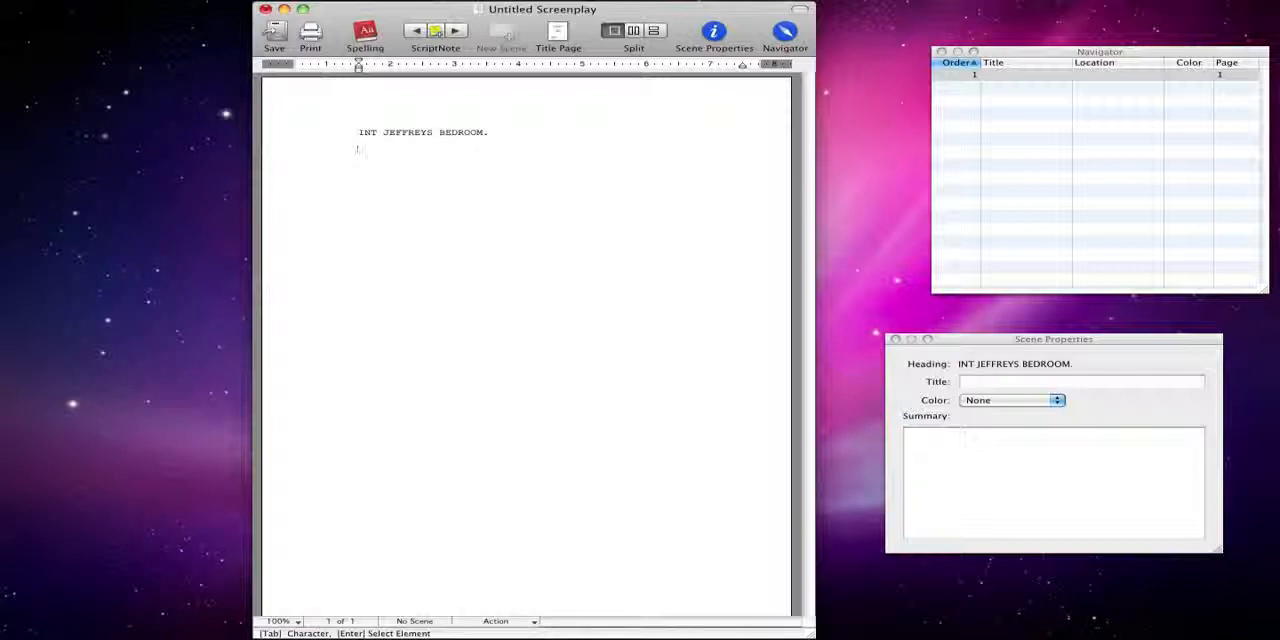
Browse the list of available script element types
{"action": "key", "text": "Return"}
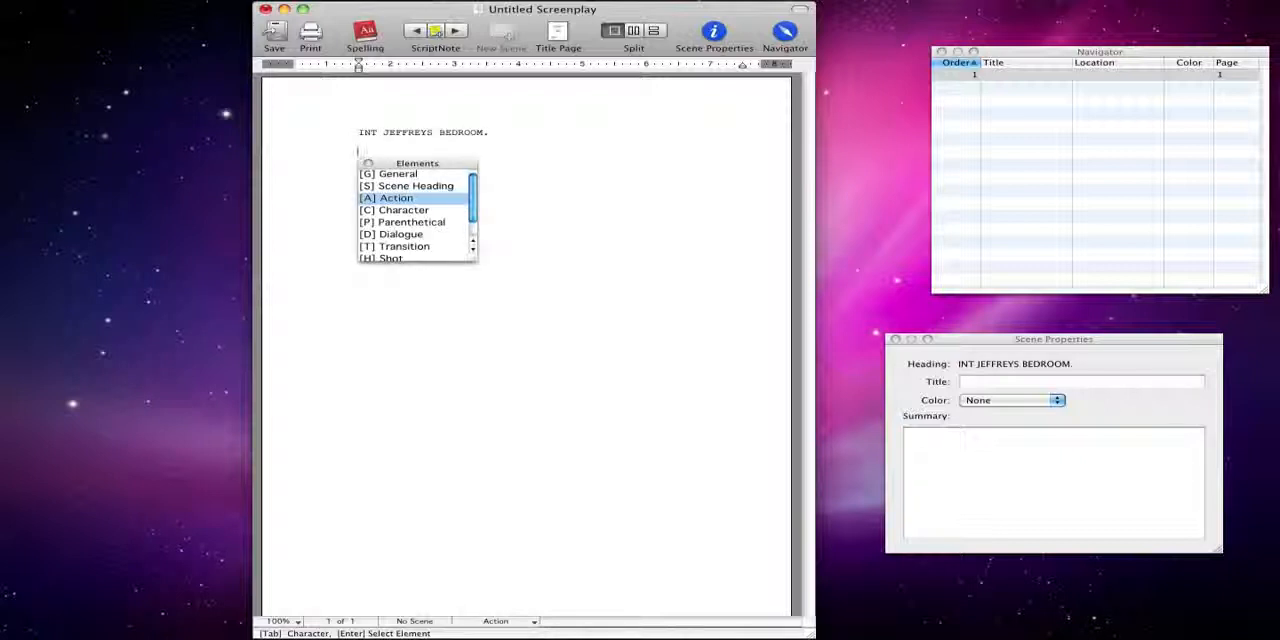
{"action": "key", "text": "Down"}
{"action": "key", "text": "Down"}
{"action": "key", "text": "Down"}
{"action": "key", "text": "Down"}
{"action": "key", "text": "Down"}
{"action": "key", "text": "Down"}
{"action": "key", "text": "Down"}
{"action": "key", "text": "Down"}
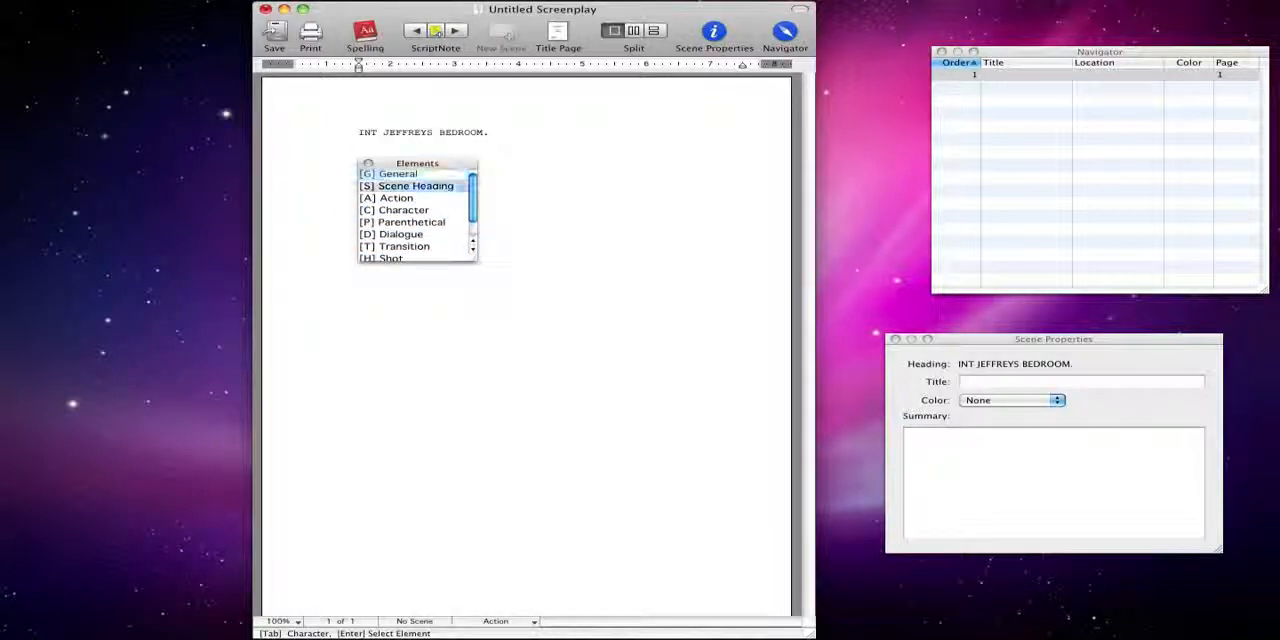
{"action": "key", "text": "Up"}
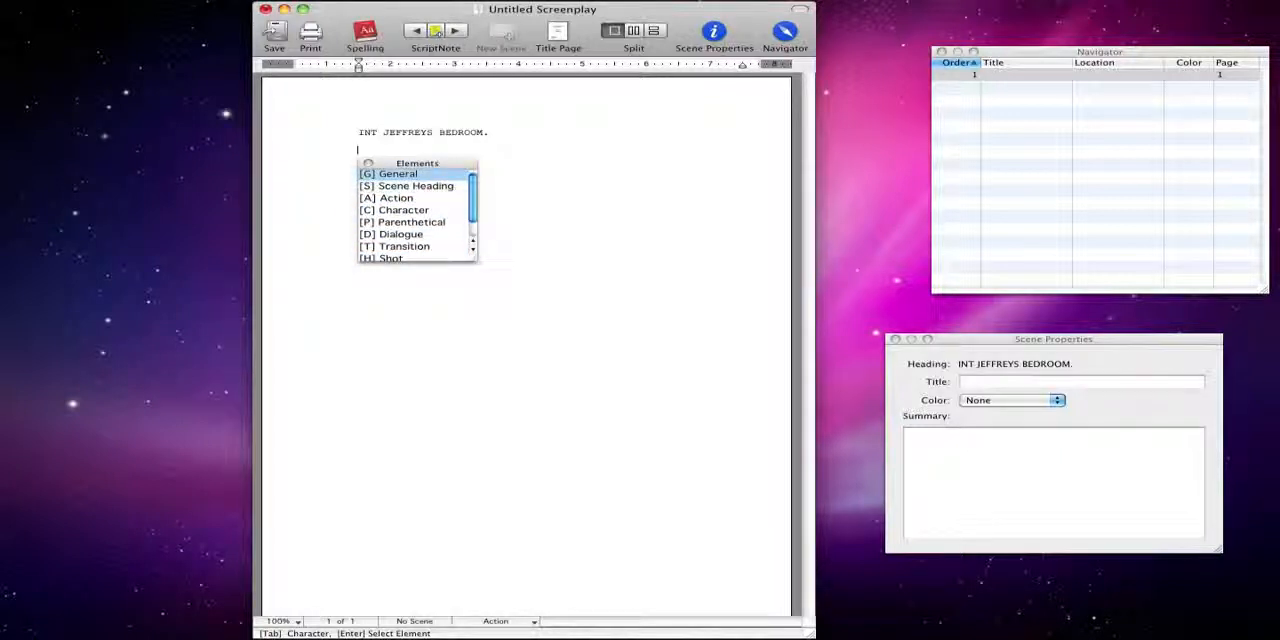
{"action": "key", "text": "Down"}
{"action": "key", "text": "Down"}
{"action": "key", "text": "Down"}
{"action": "key", "text": "Down"}
{"action": "key", "text": "Down"}
{"action": "key", "text": "Down"}
{"action": "key", "text": "Down"}
{"action": "key", "text": "Down"}
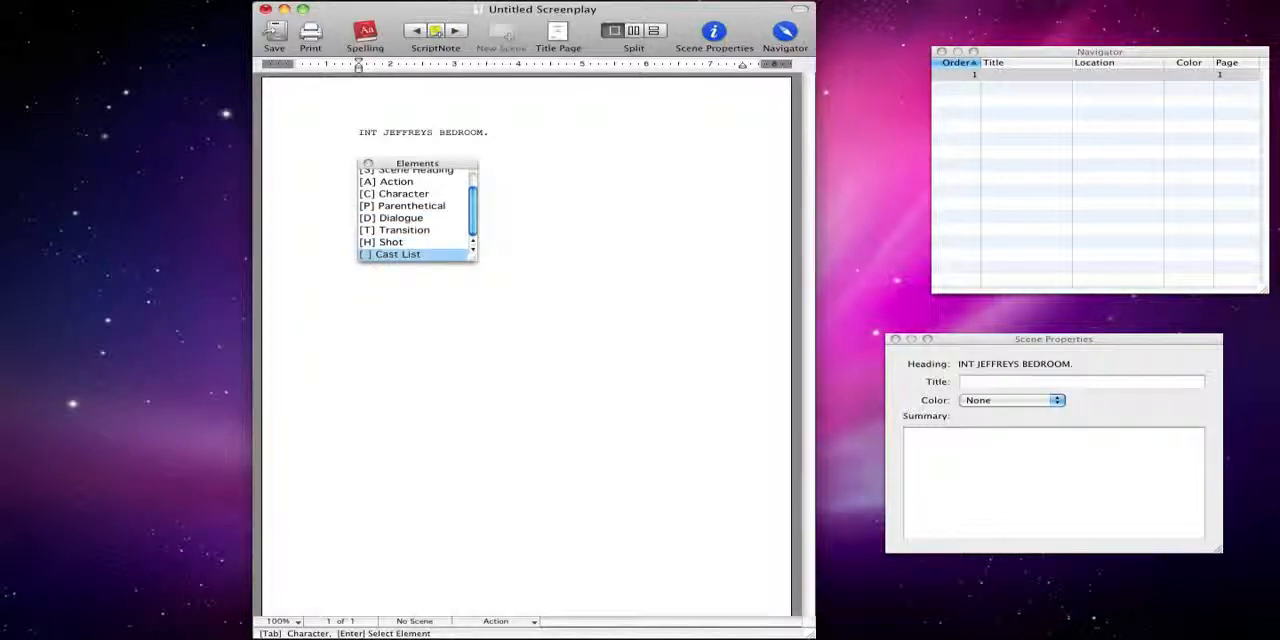
{"action": "key", "text": "Up"}
{"action": "key", "text": "Up"}
{"action": "key", "text": "Up"}
{"action": "key", "text": "Up"}
{"action": "key", "text": "Up"}
{"action": "key", "text": "Up"}
{"action": "key", "text": "Up"}
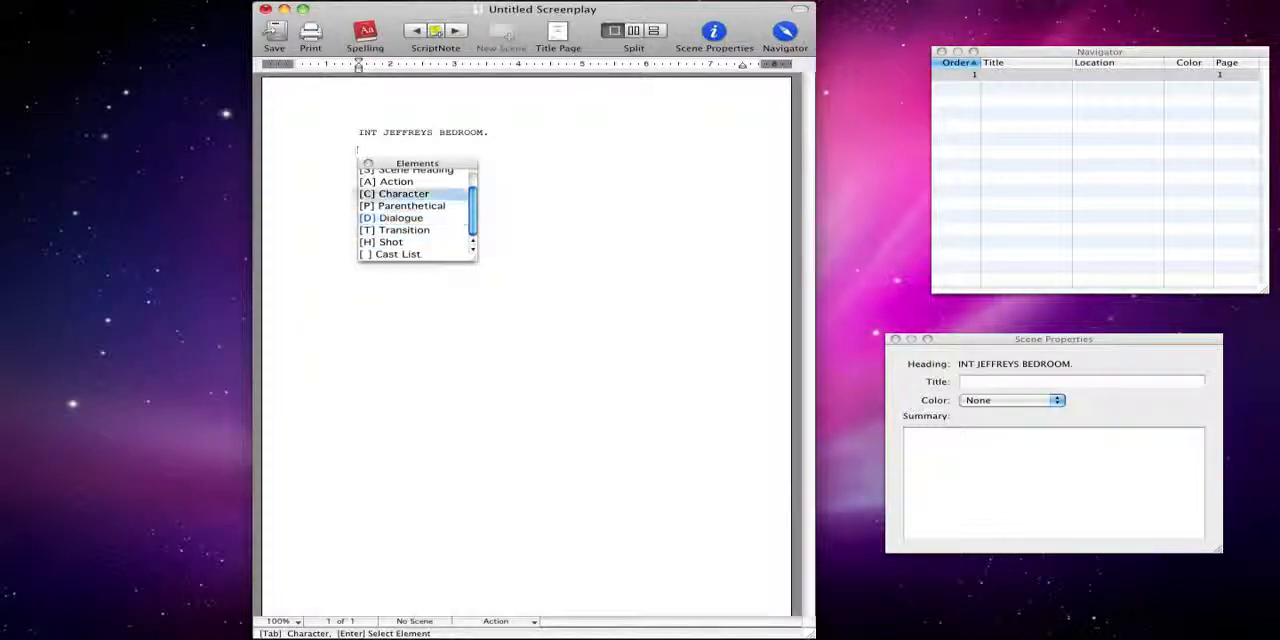
{"action": "key", "text": "Down"}
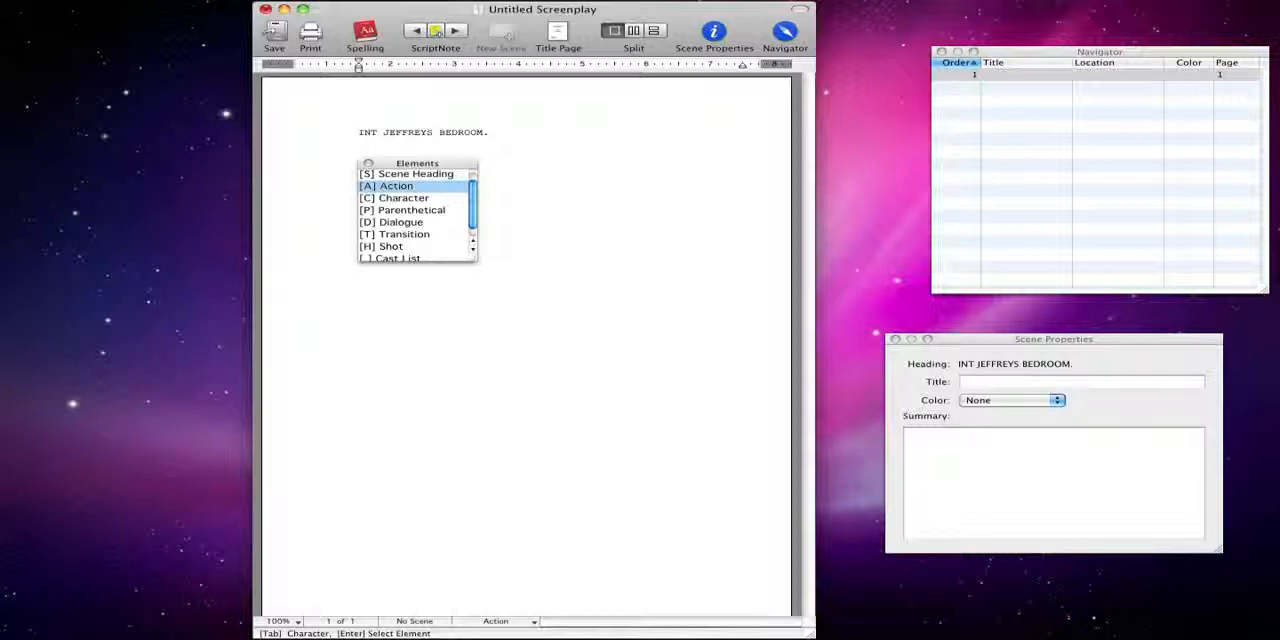
{"action": "key", "text": "Down"}
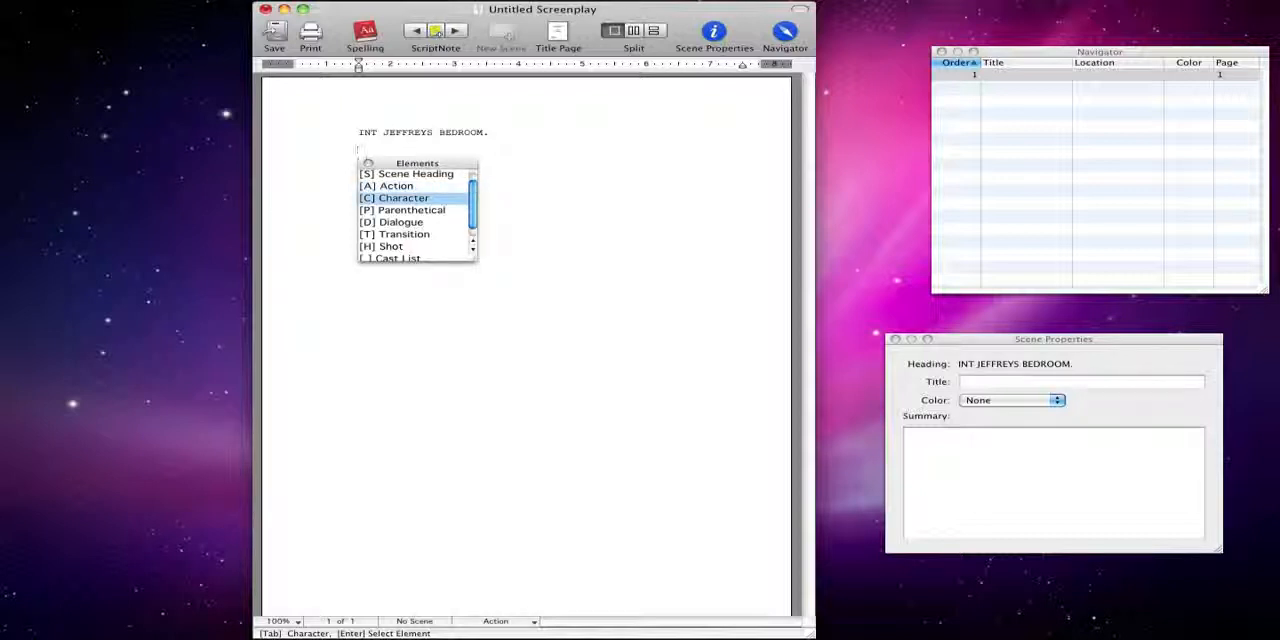
{"action": "left_click", "coordinate": [368, 164]}
Write the action line "Jeffrey walks in. He stares at his big tv."
{"action": "type", "text": "Jeff"}
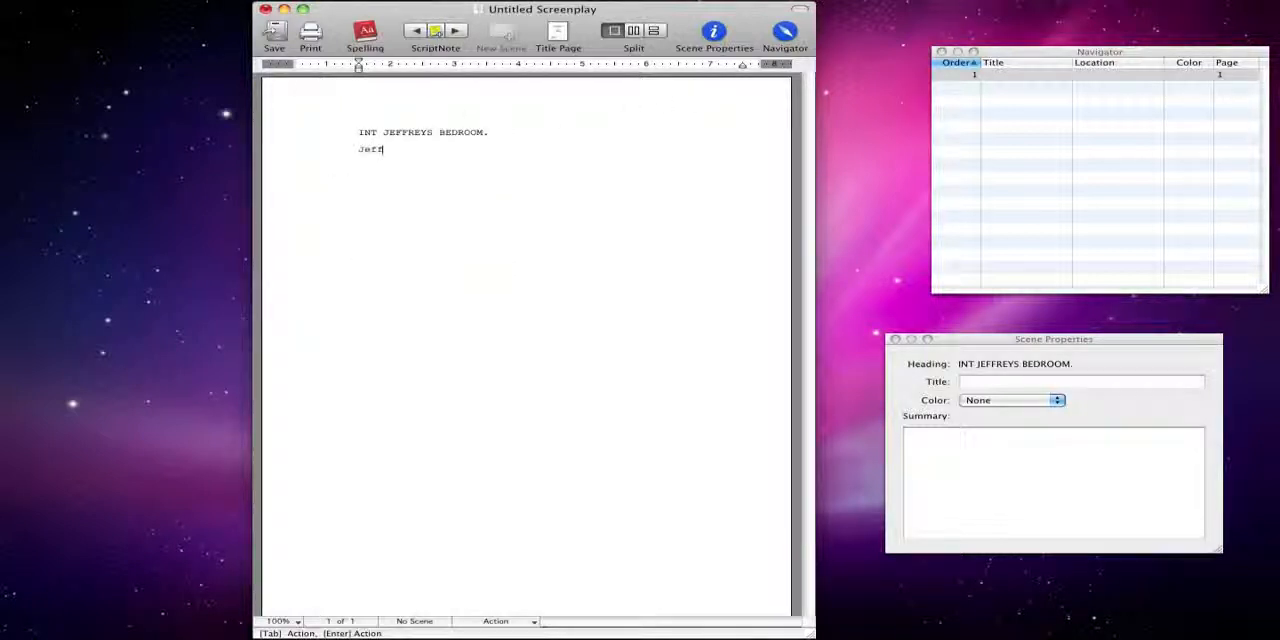
{"action": "type", "text": "rey walks in. He stares at his H"}
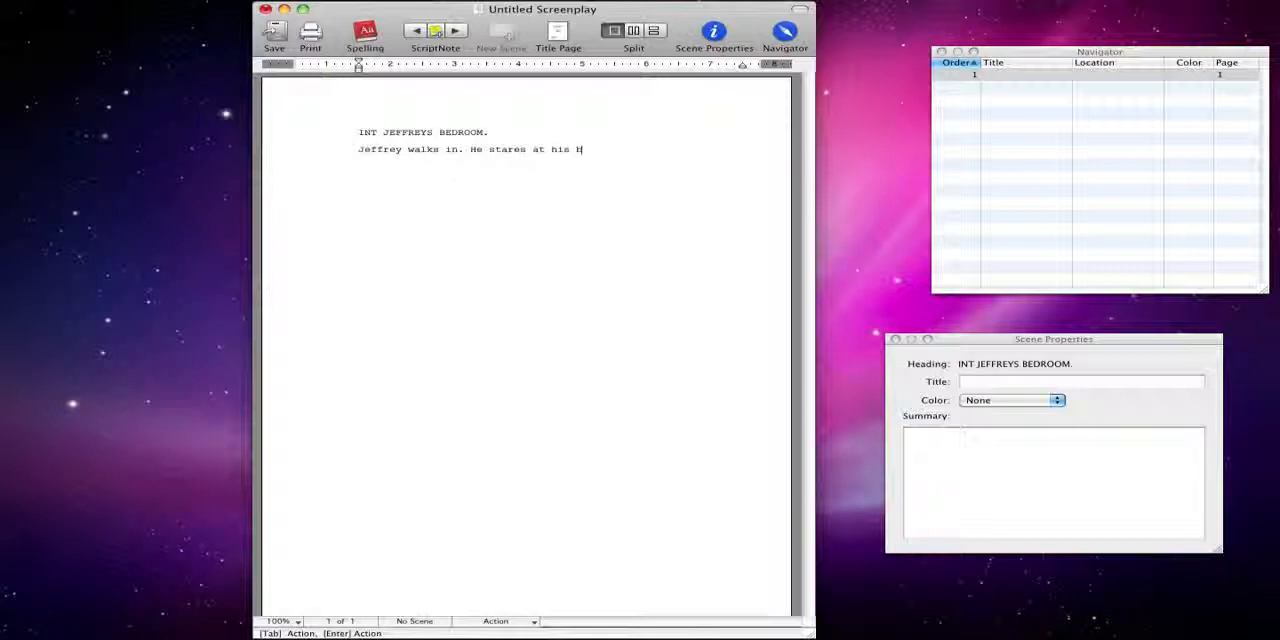
{"action": "key", "text": "BackSpace"}
{"action": "type", "text": "big tv."}
{"action": "key", "text": "Return"}
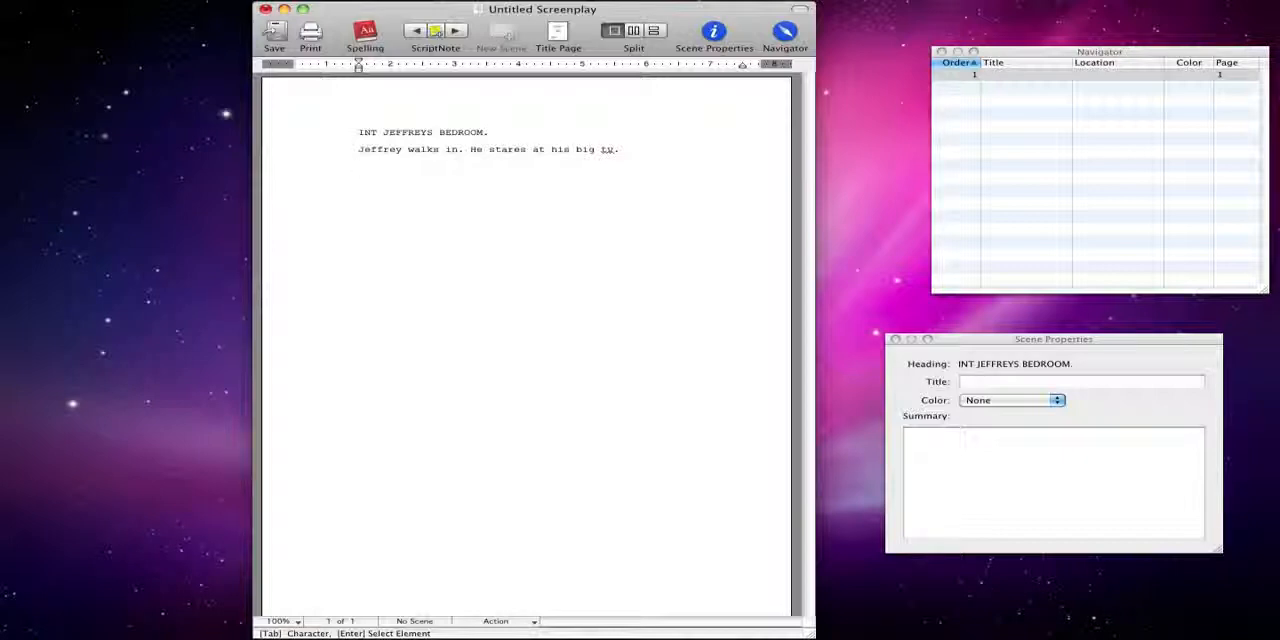
Add a JEFFREY character cue with the dialogue "Oh my gosh. My tv is so big."
{"action": "key", "text": "Tab"}
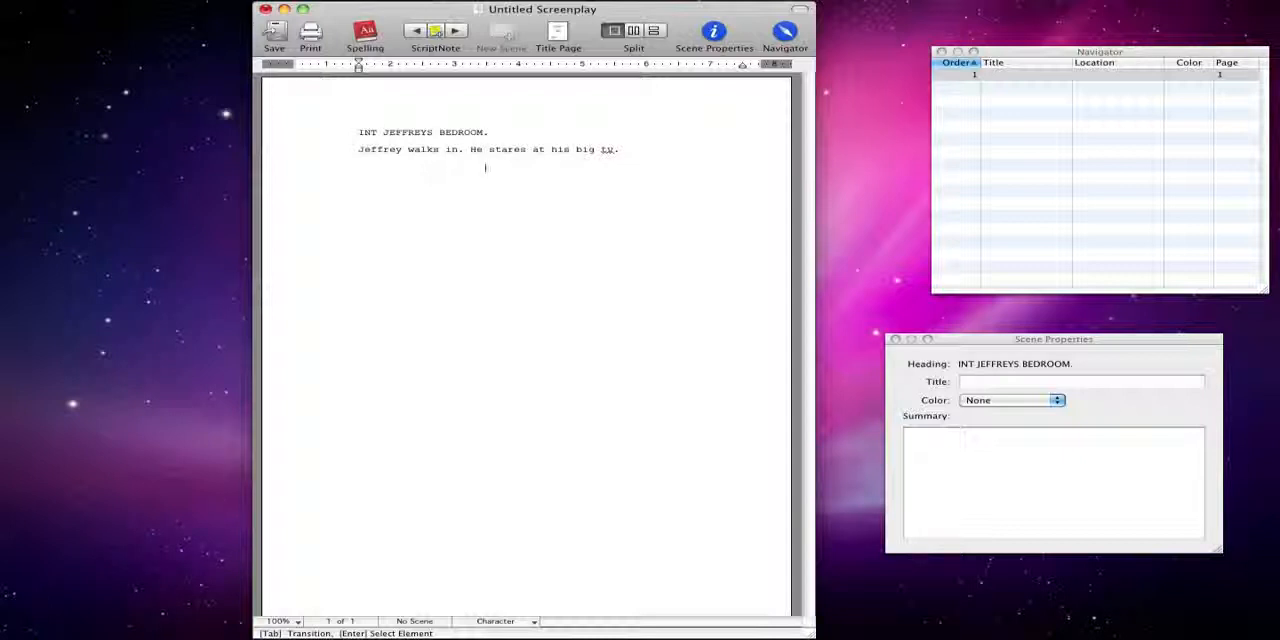
{"action": "type", "text": "JE"}
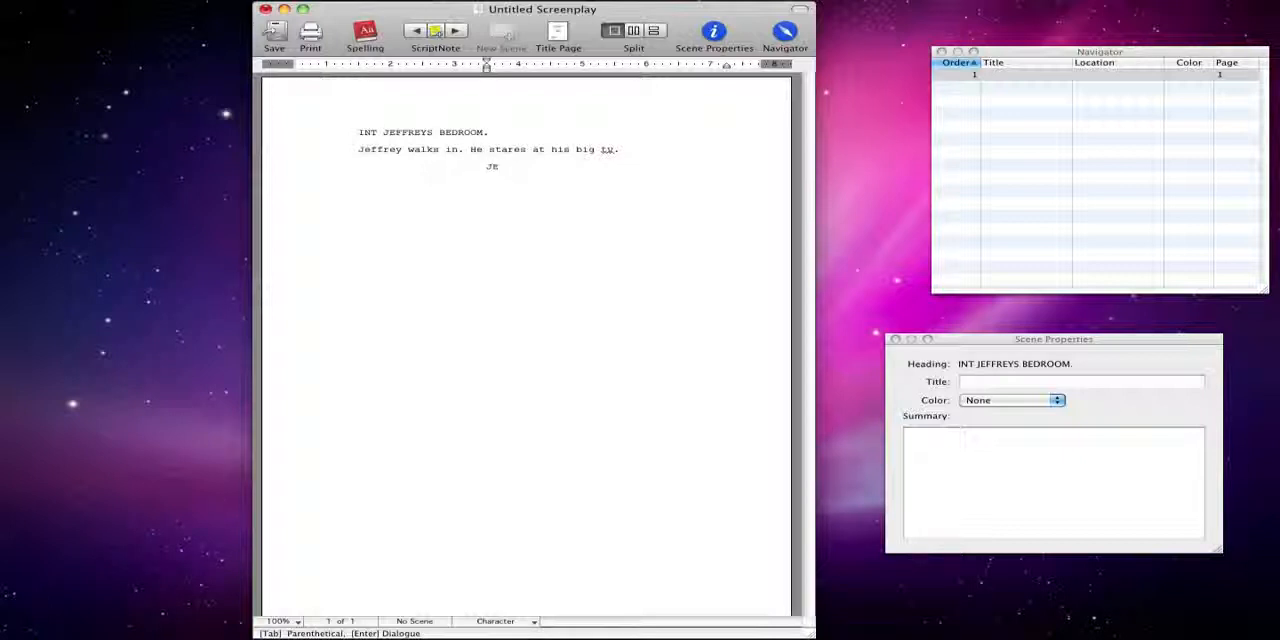
{"action": "type", "text": "FFREY"}
{"action": "key", "text": "Return"}
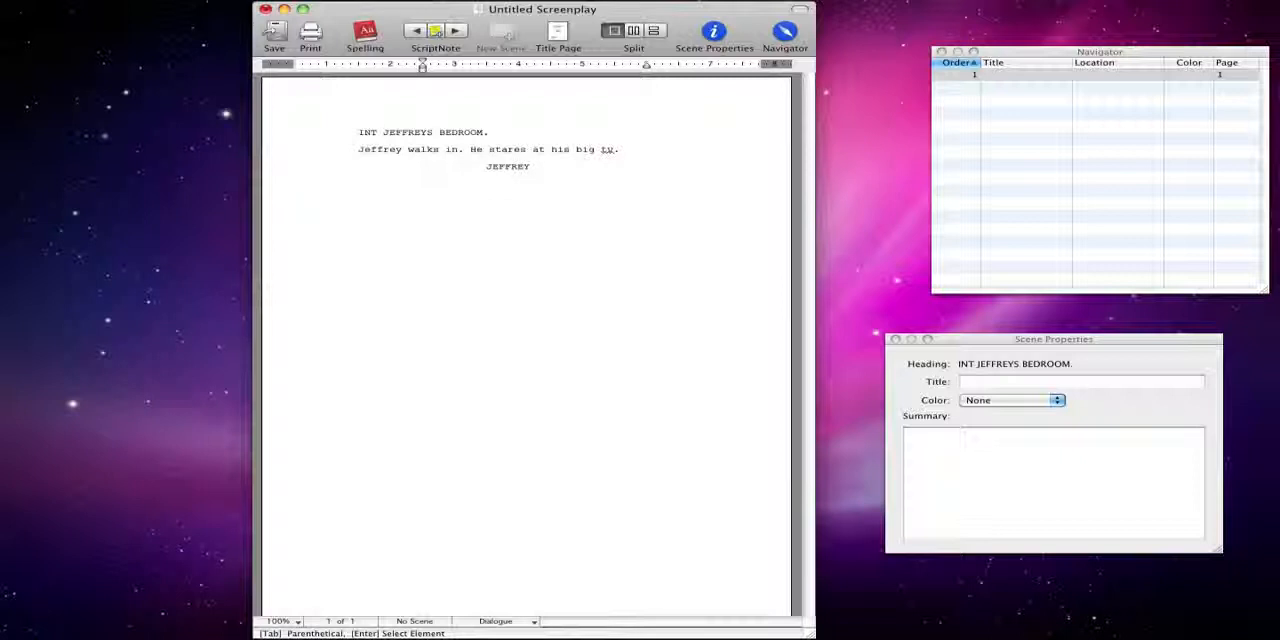
{"action": "type", "text": "Oh my gosh"}
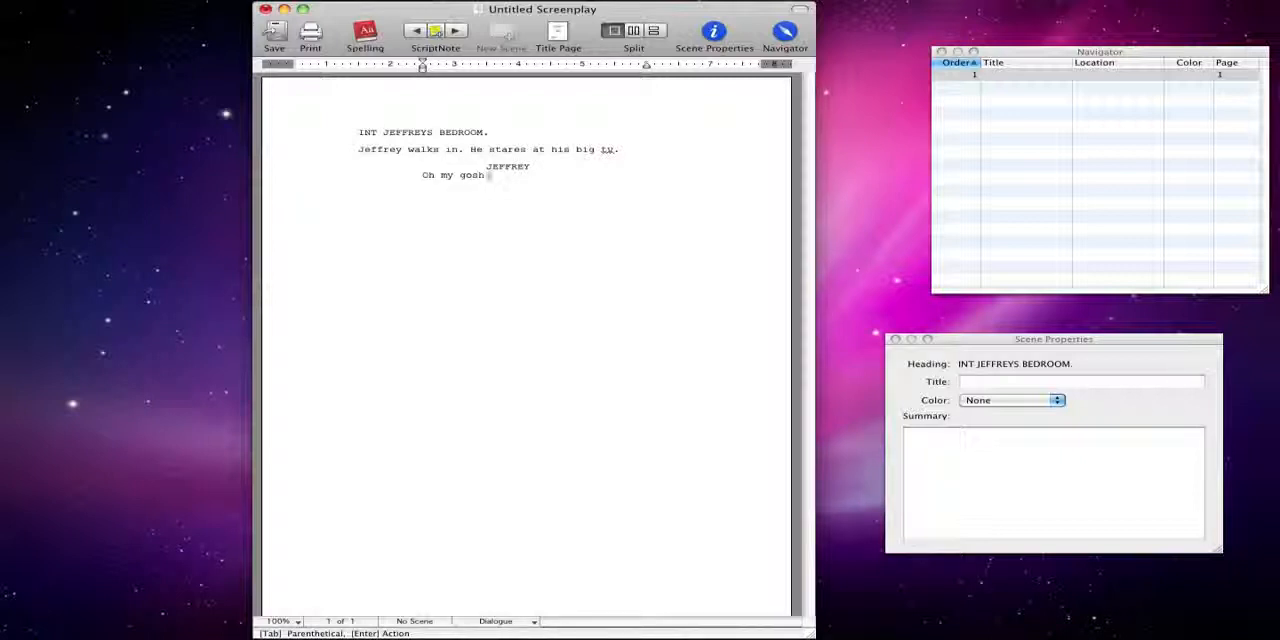
{"action": "type", "text": ". My t"}
{"action": "key", "text": "BackSpace"}
{"action": "type", "text": "v is so g"}
{"action": "key", "text": "BackSpace"}
{"action": "type", "text": "big."}
{"action": "key", "text": "Return"}
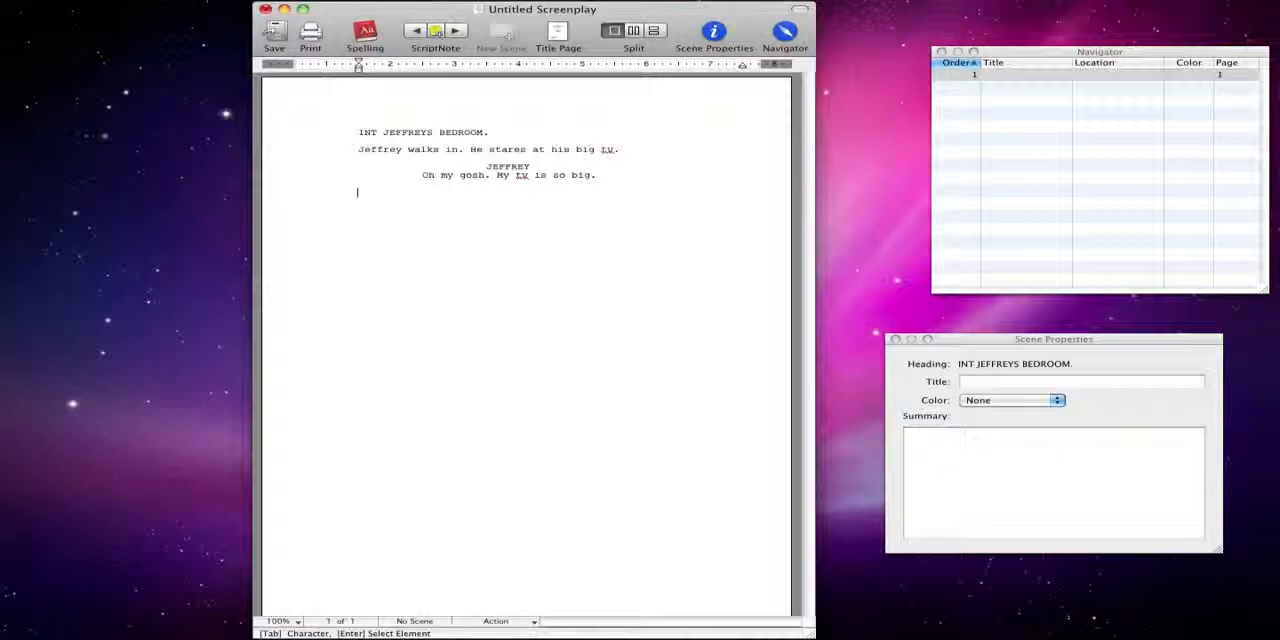
Write the action line "His mum walks in."
{"action": "type", "text": "His mu"}
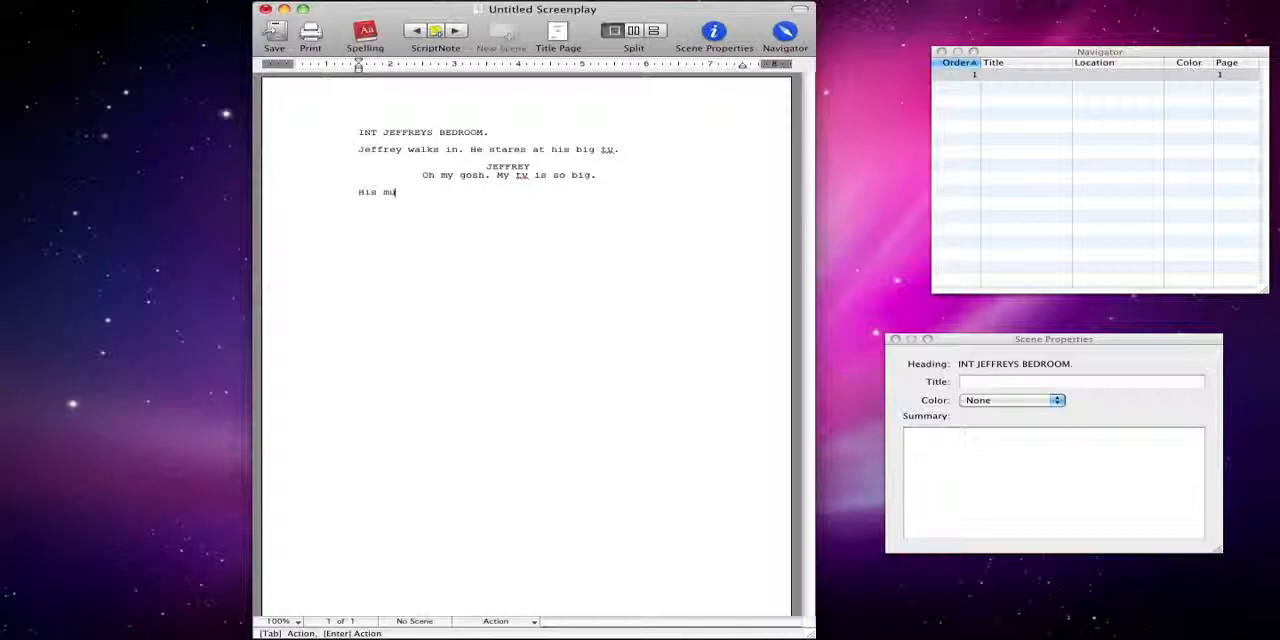
{"action": "type", "text": "m walks in."}
{"action": "key", "text": "Return"}
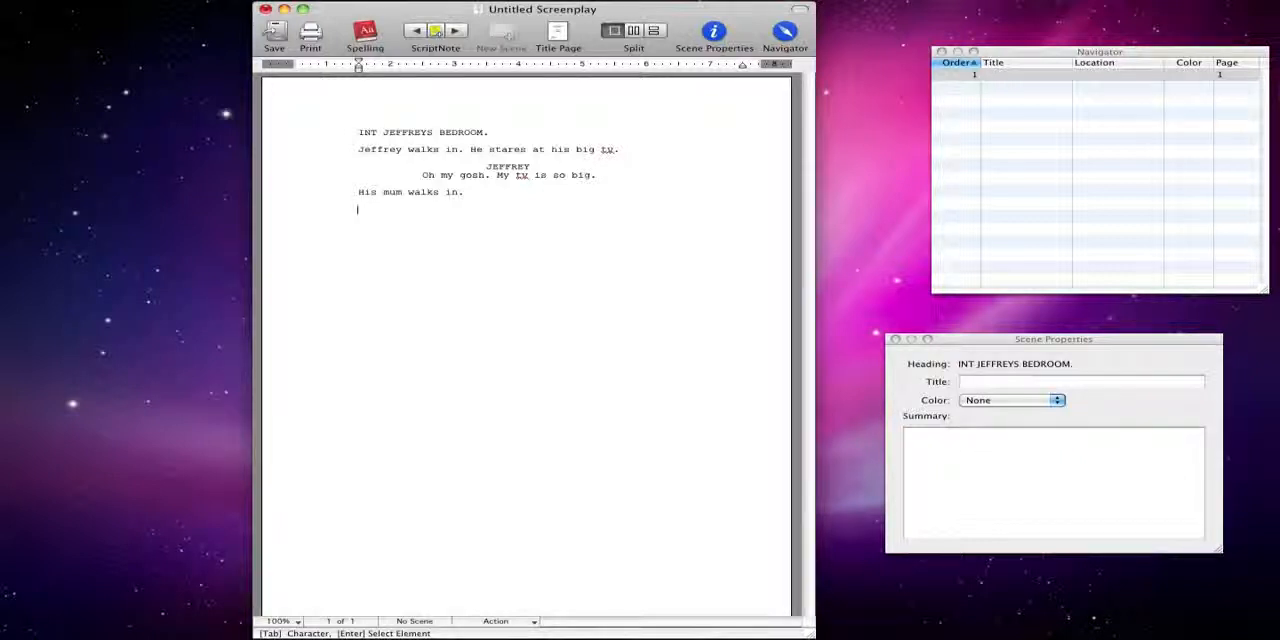
Add a MUM character cue with the dialogue "What are you looking at?"
{"action": "key", "text": "Tab"}
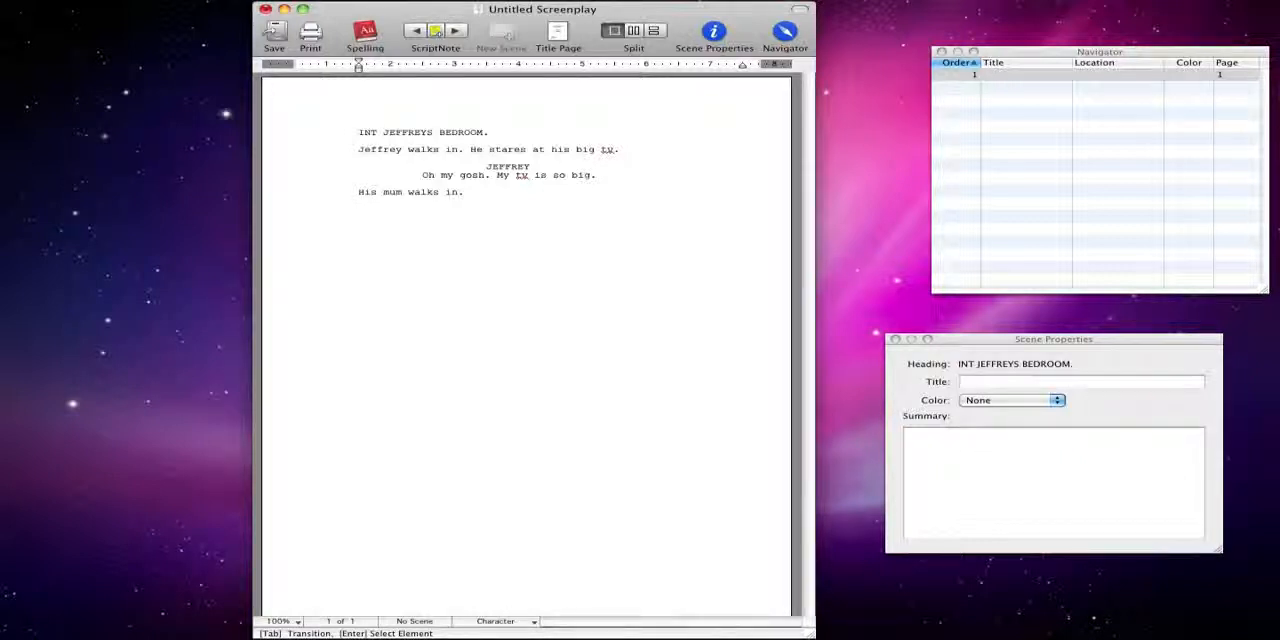
{"action": "type", "text": "MUM"}
{"action": "key", "text": "Return"}
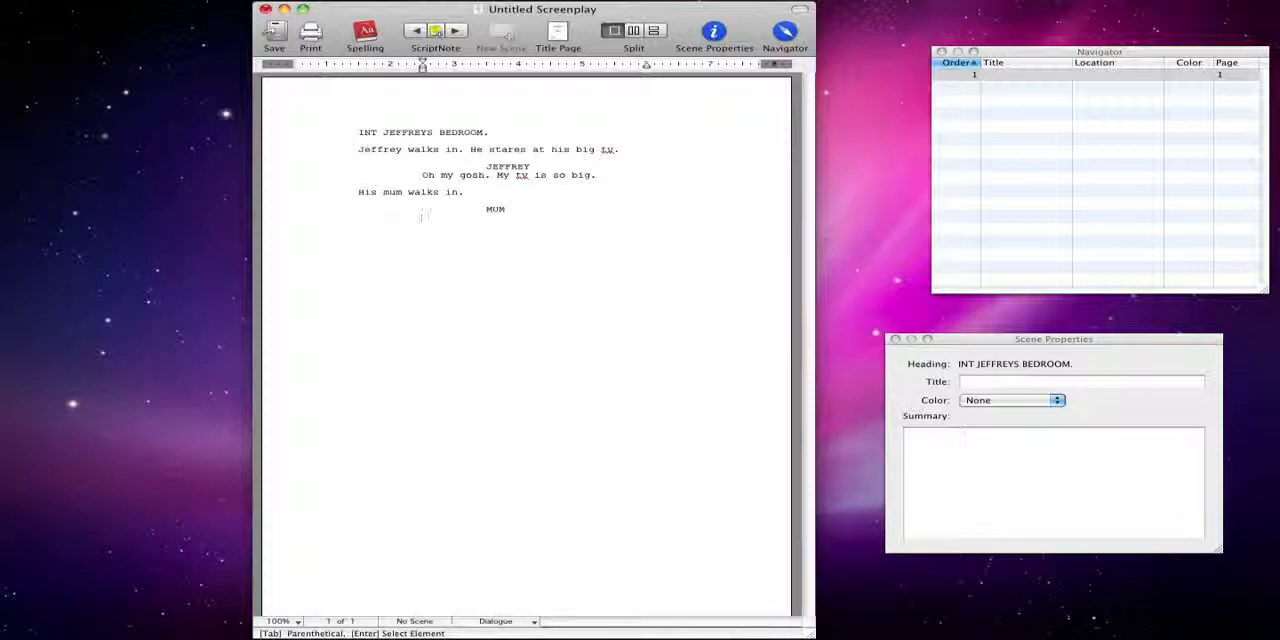
{"action": "type", "text": "What are y"}
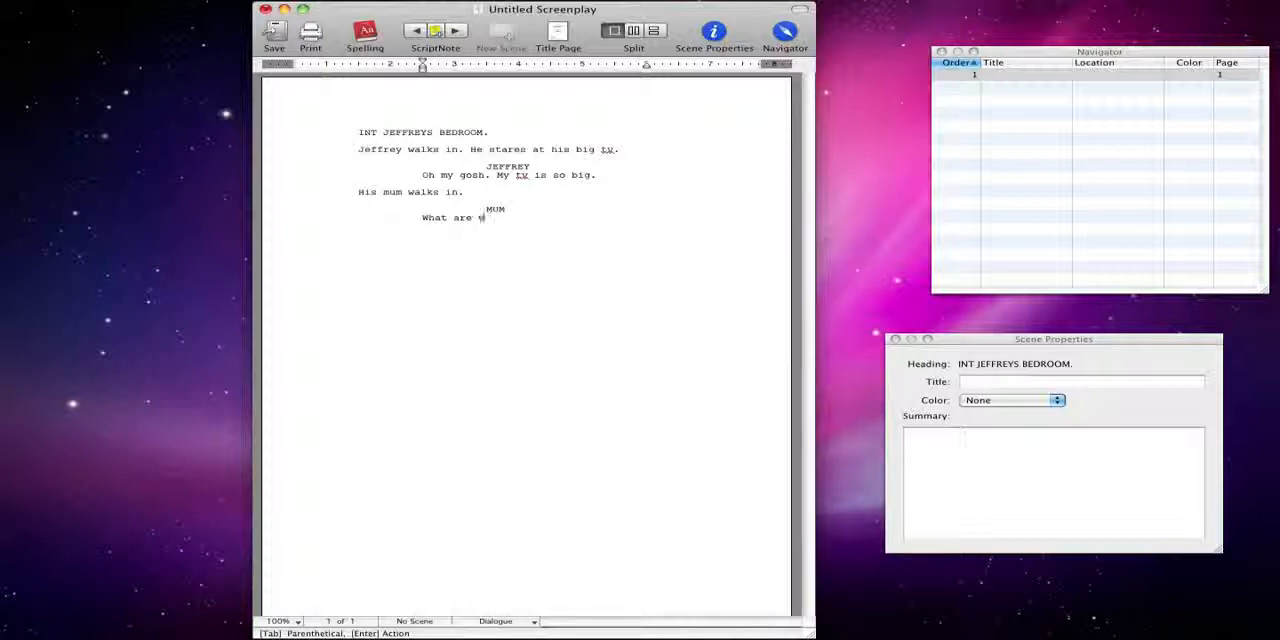
{"action": "type", "text": "ou looking at?"}
{"action": "key", "text": "Return"}
Add a JEFFREY character cue with the dialogue "I am looking at my tv mum."
{"action": "key", "text": "Tab"}
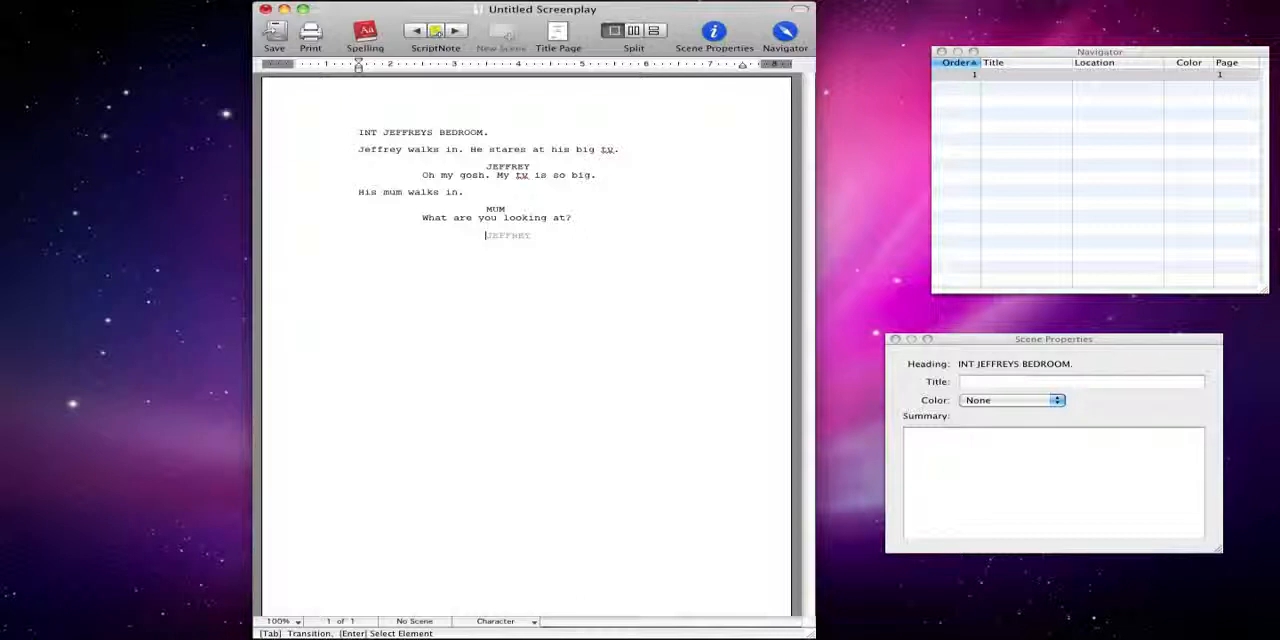
{"action": "key", "text": "Return"}
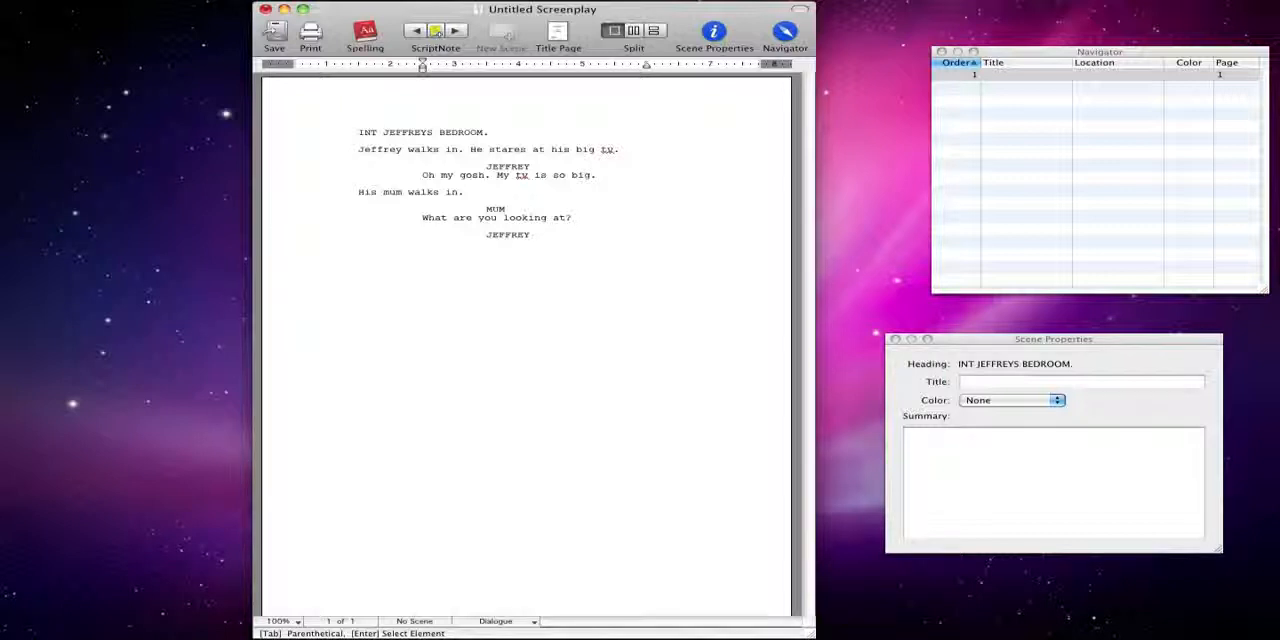
{"action": "type", "text": "I am looking at my "}
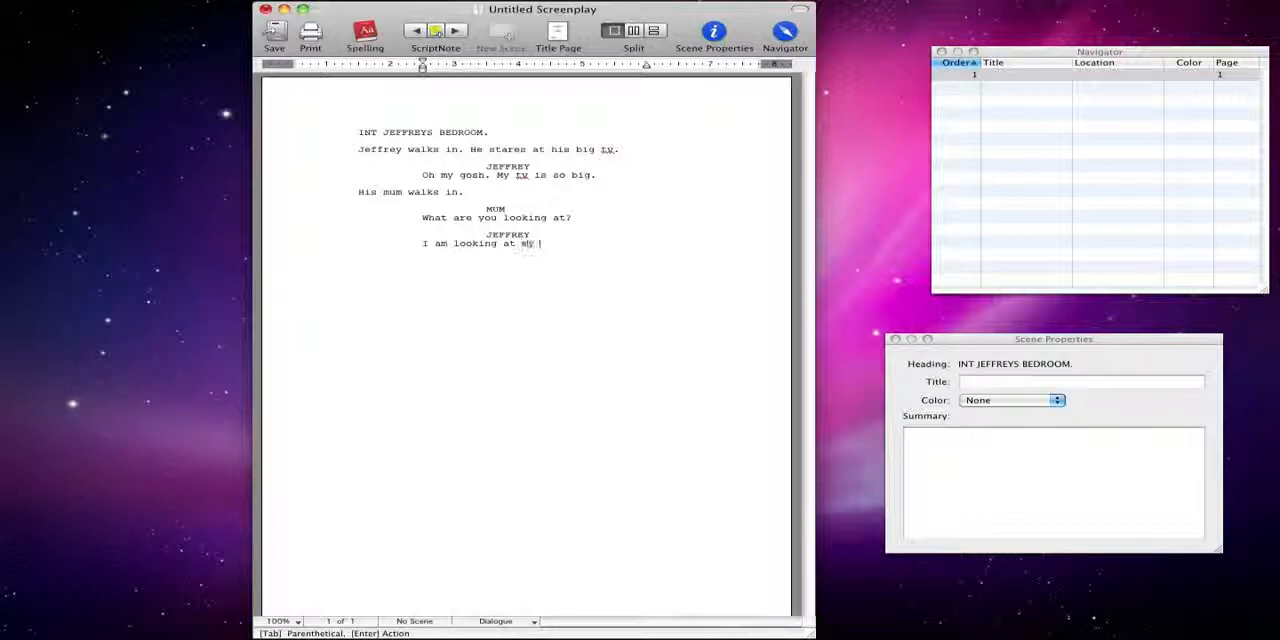
{"action": "type", "text": "tv mum."}
{"action": "key", "text": "Return"}
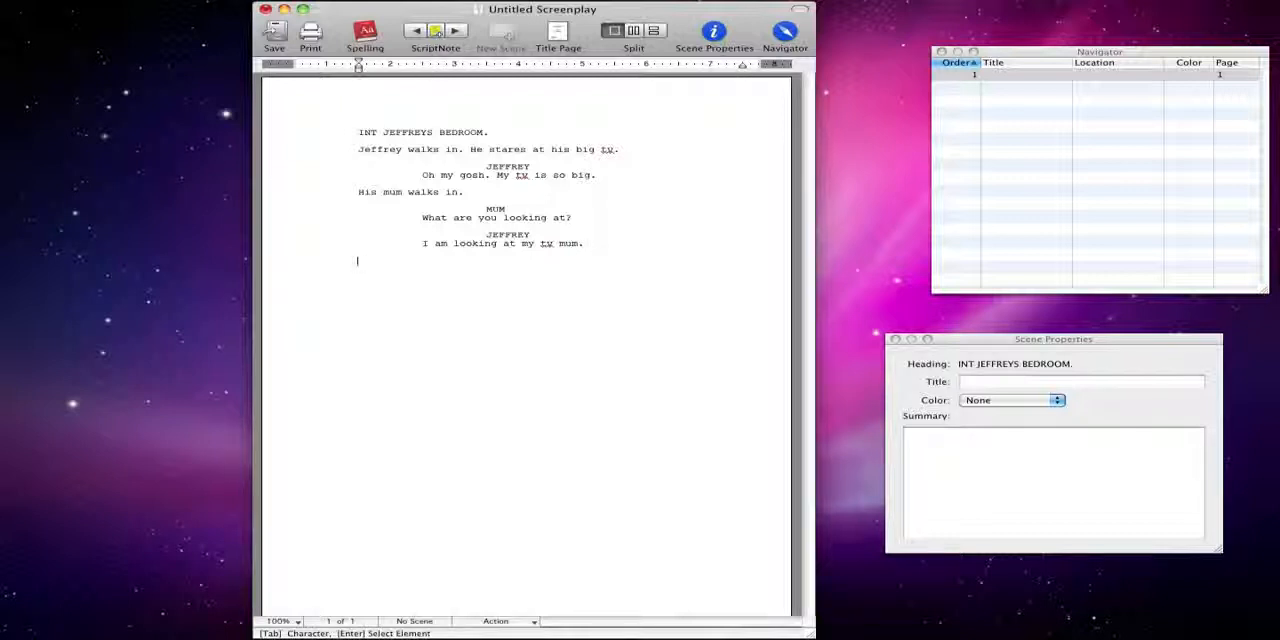
Add a transition line "FADE TO BLACK." after the last dialogue
{"action": "key", "text": "Tab"}
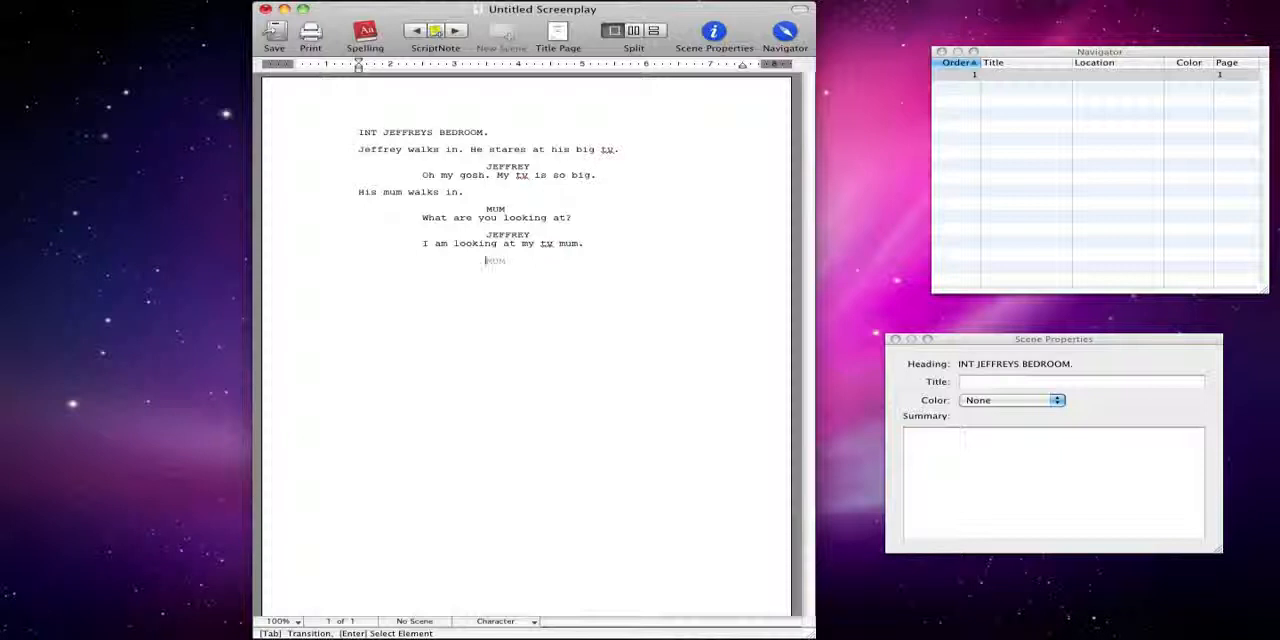
{"action": "key", "text": "BackSpace"}
{"action": "key", "text": "Return"}
{"action": "key", "text": "Return"}
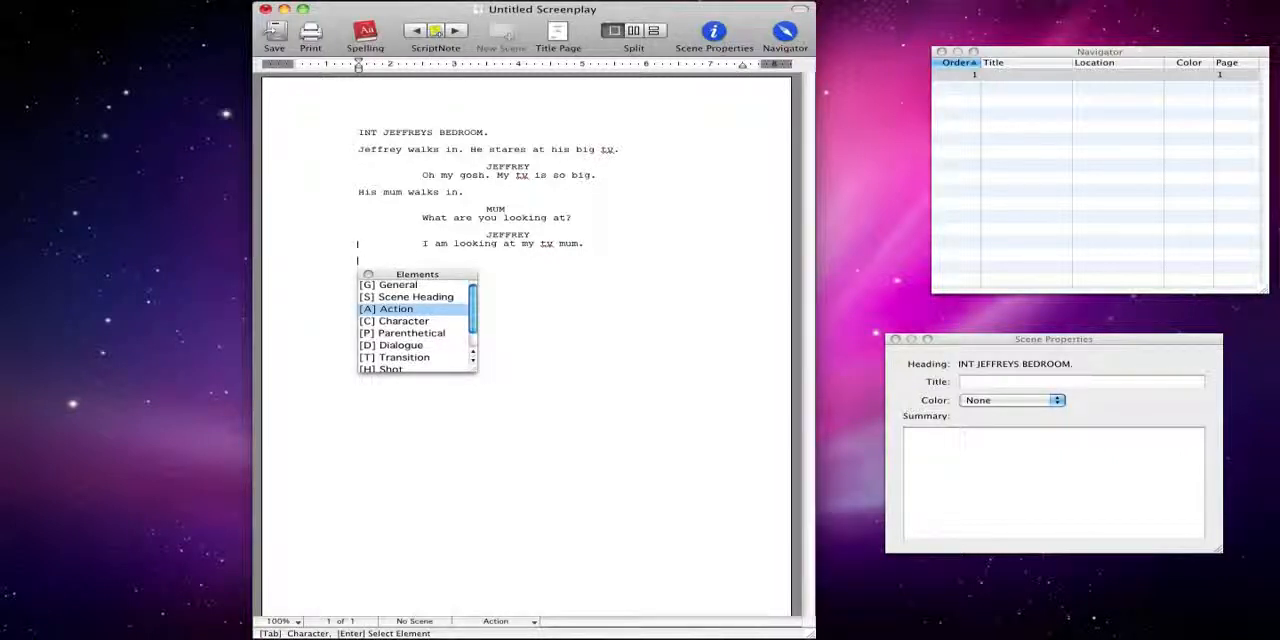
{"action": "key", "text": "Down"}
{"action": "key", "text": "Down"}
{"action": "key", "text": "Down"}
{"action": "key", "text": "Down"}
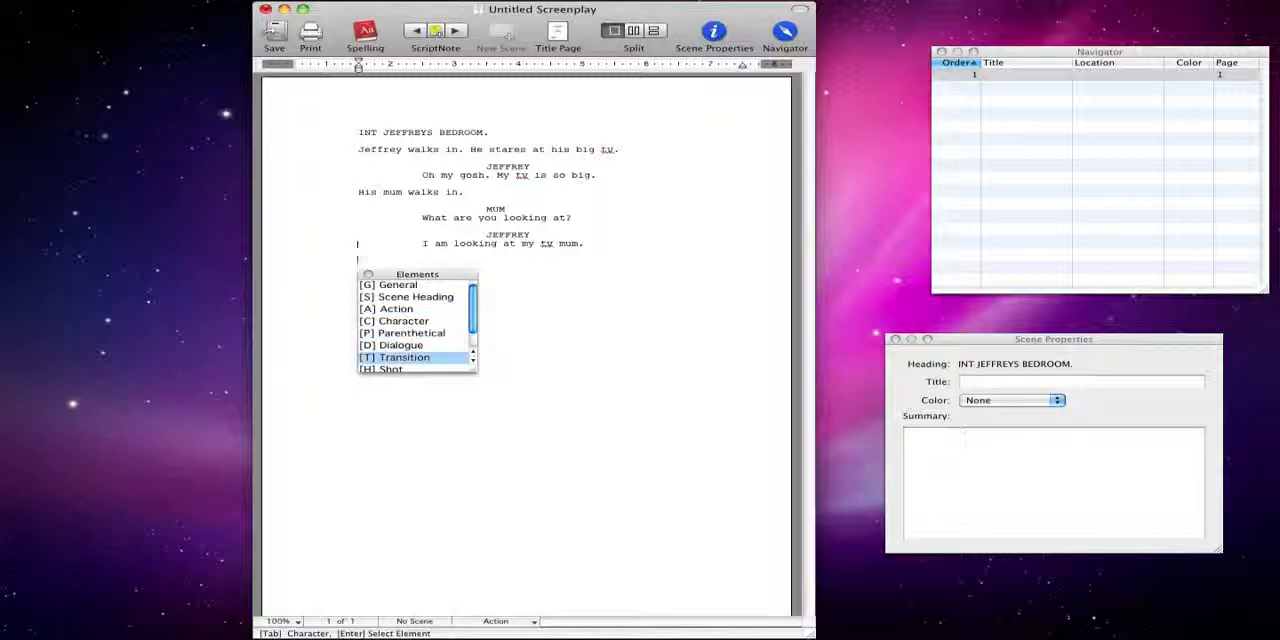
{"action": "key", "text": "Return"}
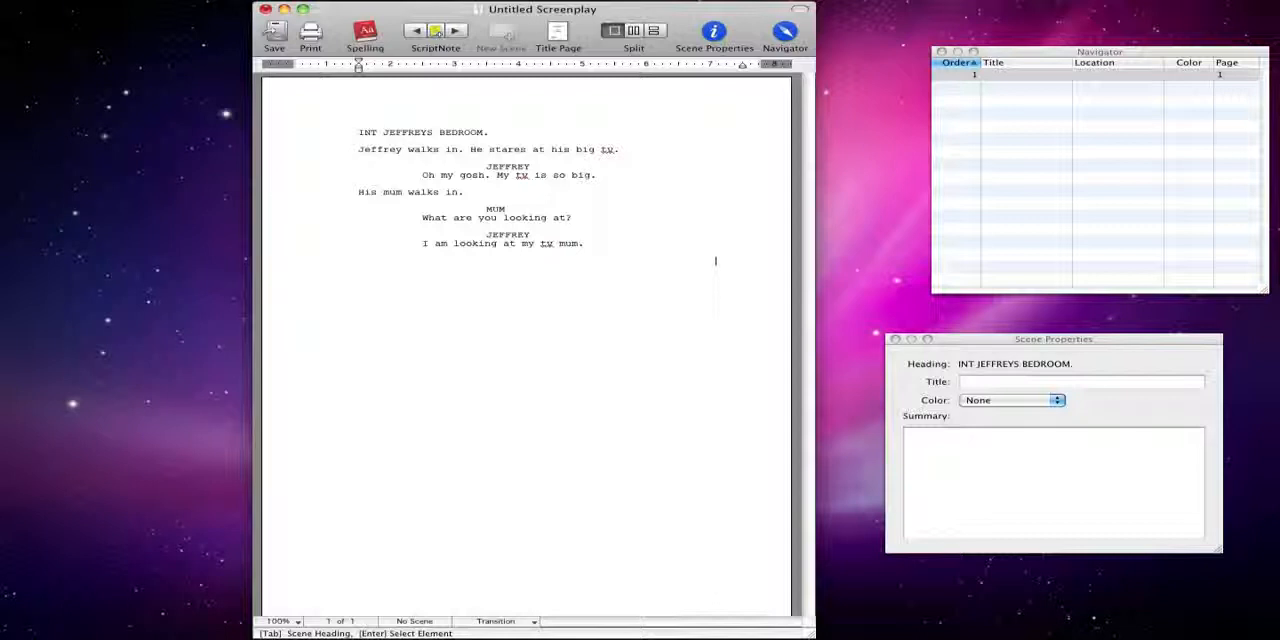
{"action": "type", "text": "FADE"}
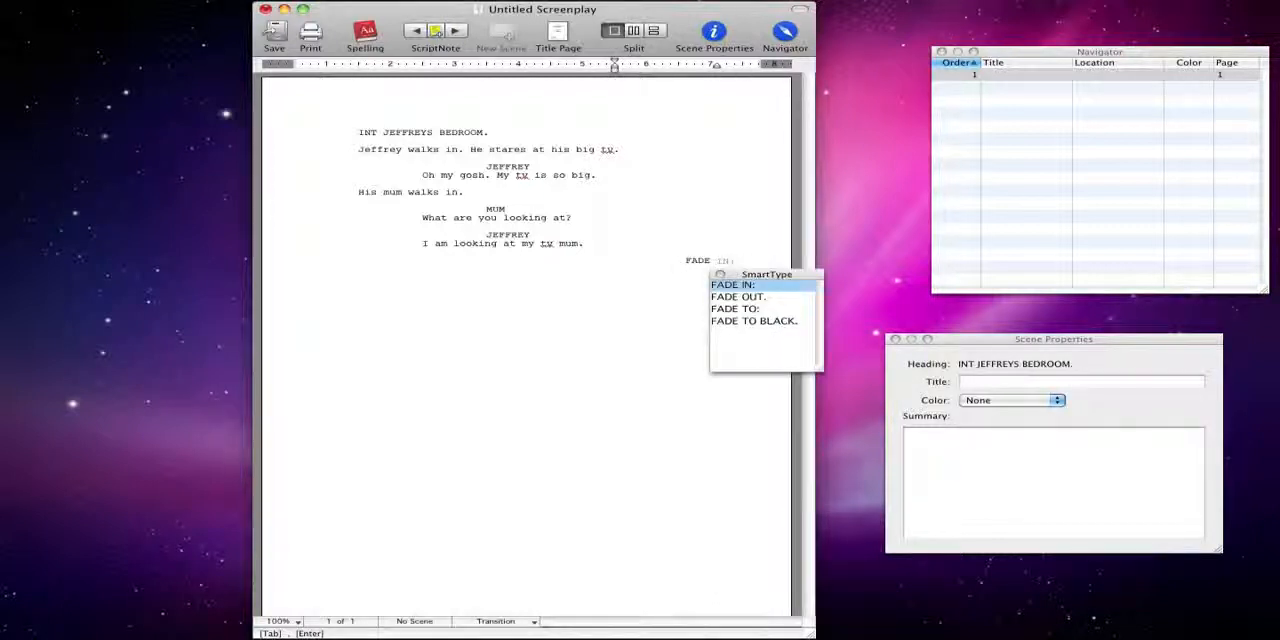
{"action": "key", "text": "Down"}
{"action": "key", "text": "Down"}
{"action": "key", "text": "Down"}
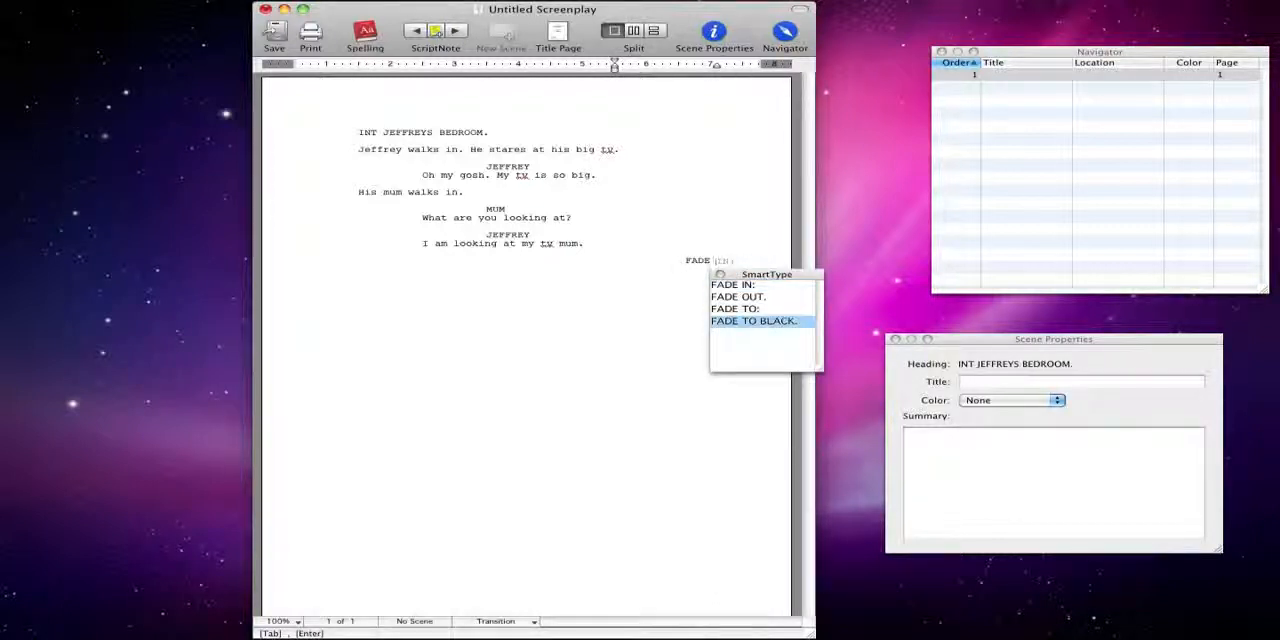
{"action": "key", "text": "Return"}
{"action": "key", "text": "Return"}
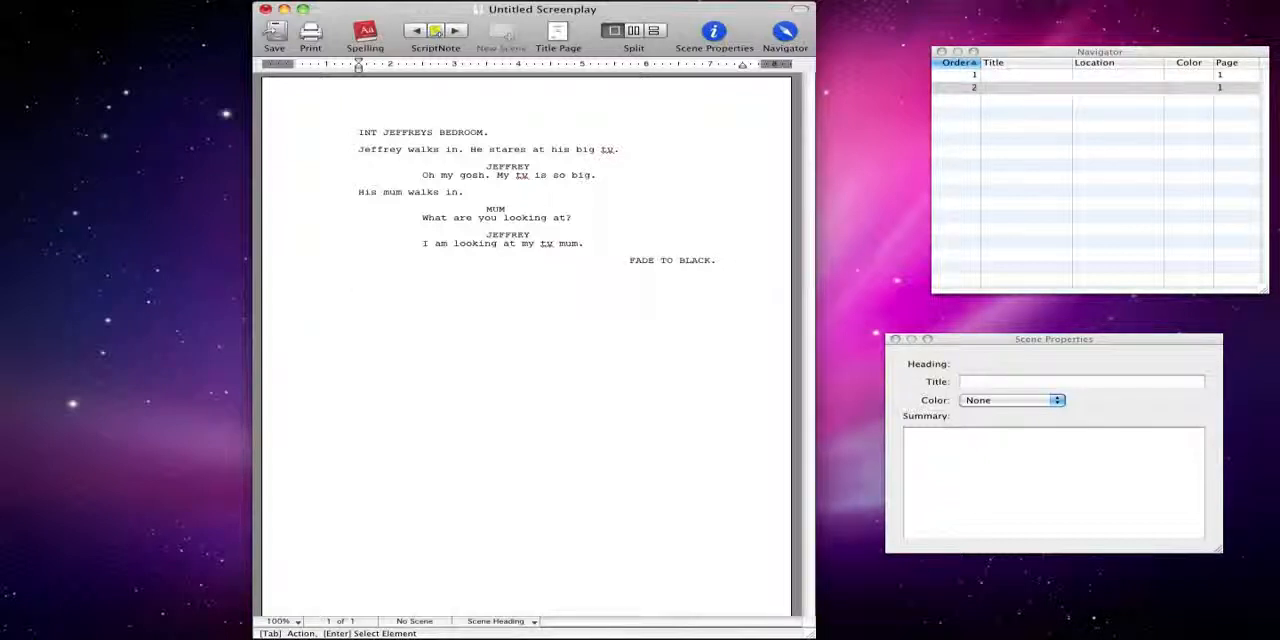
Start a new scene with the heading "EXT SCHOOL"
{"action": "type", "text": "I"}
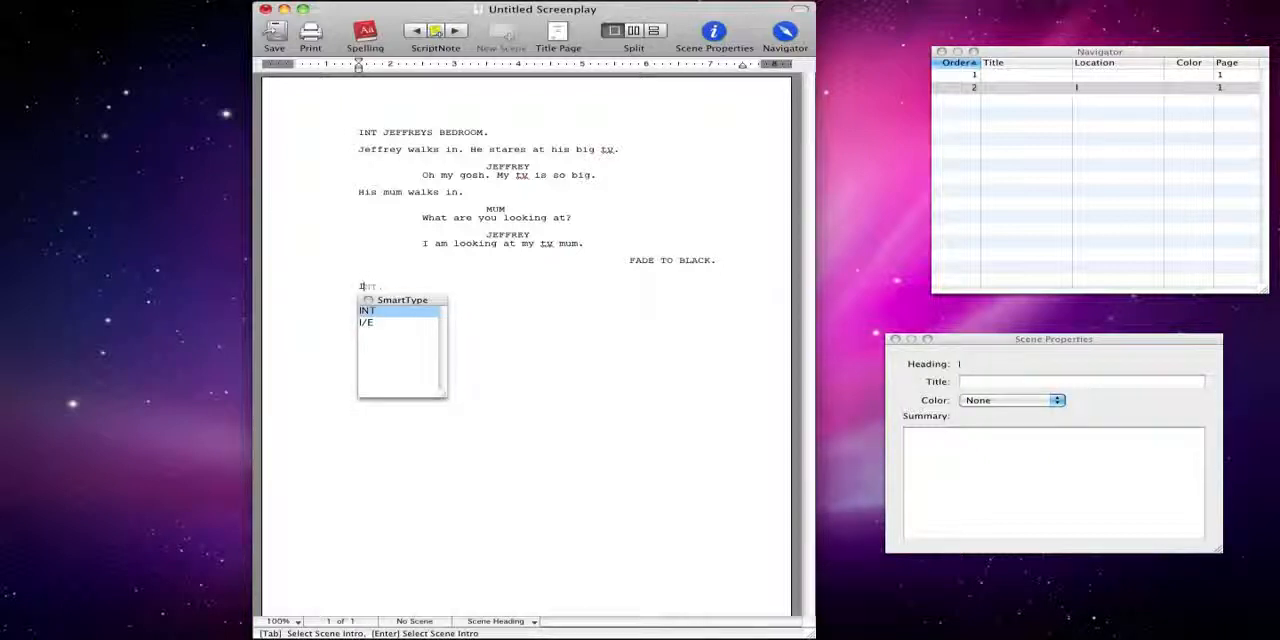
{"action": "type", "text": "NT"}
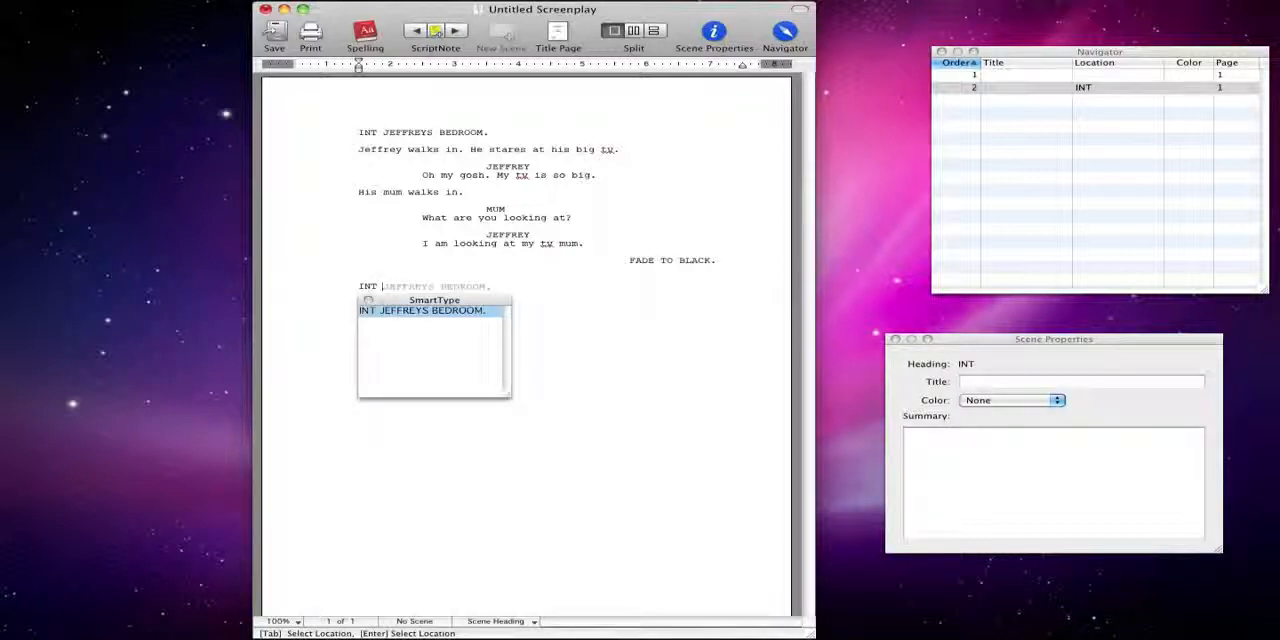
{"action": "key", "text": "BackSpace"}
{"action": "key", "text": "BackSpace"}
{"action": "key", "text": "BackSpace"}
{"action": "key", "text": "BackSpace"}
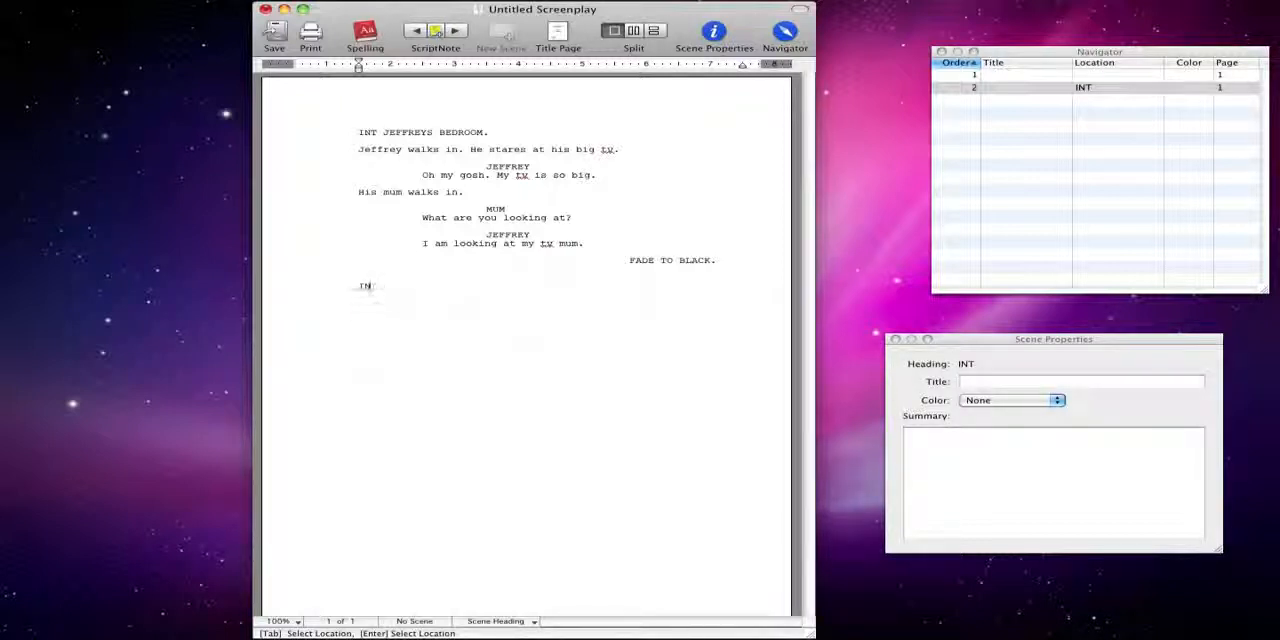
{"action": "type", "text": "EXT"}
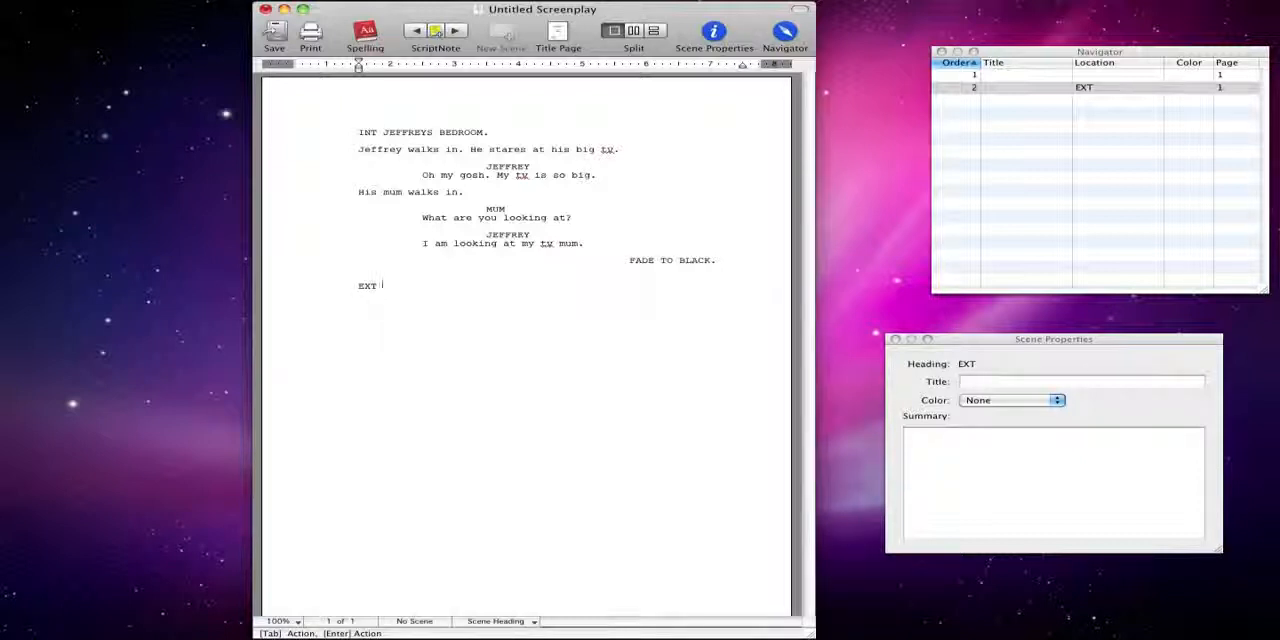
{"action": "type", "text": " SCHOOL"}
{"action": "key", "text": "Return"}
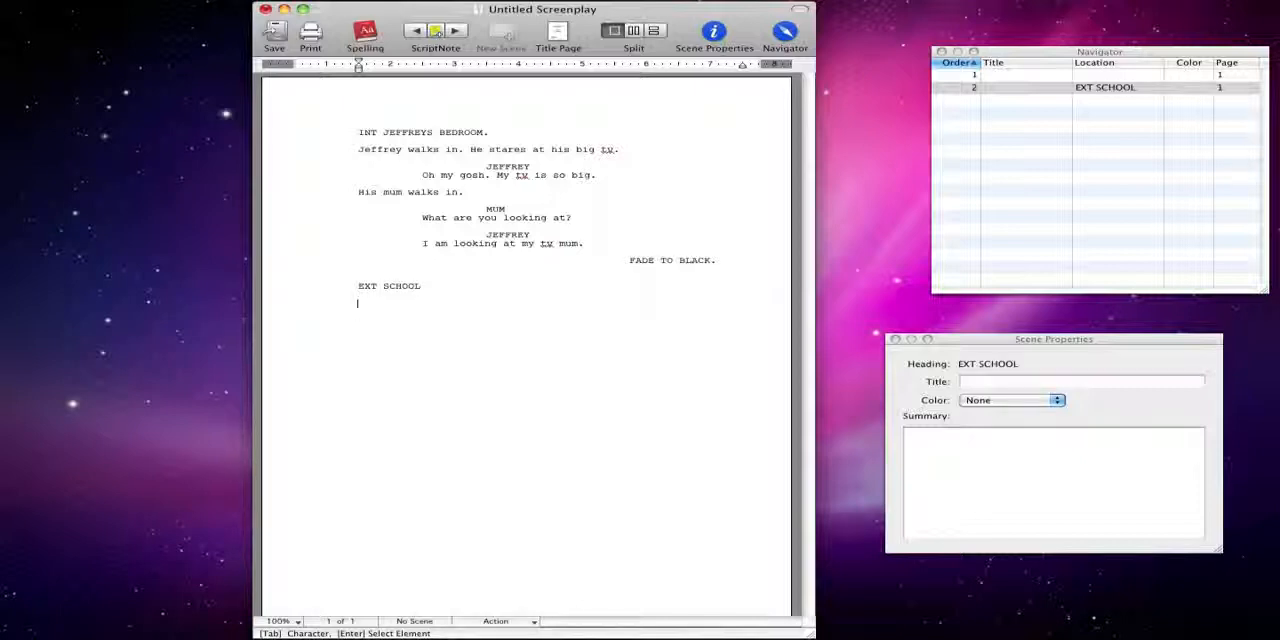
Write the action line "Jeffrey arrives at school."
{"action": "type", "text": "Jeffrey arrives at sc"}
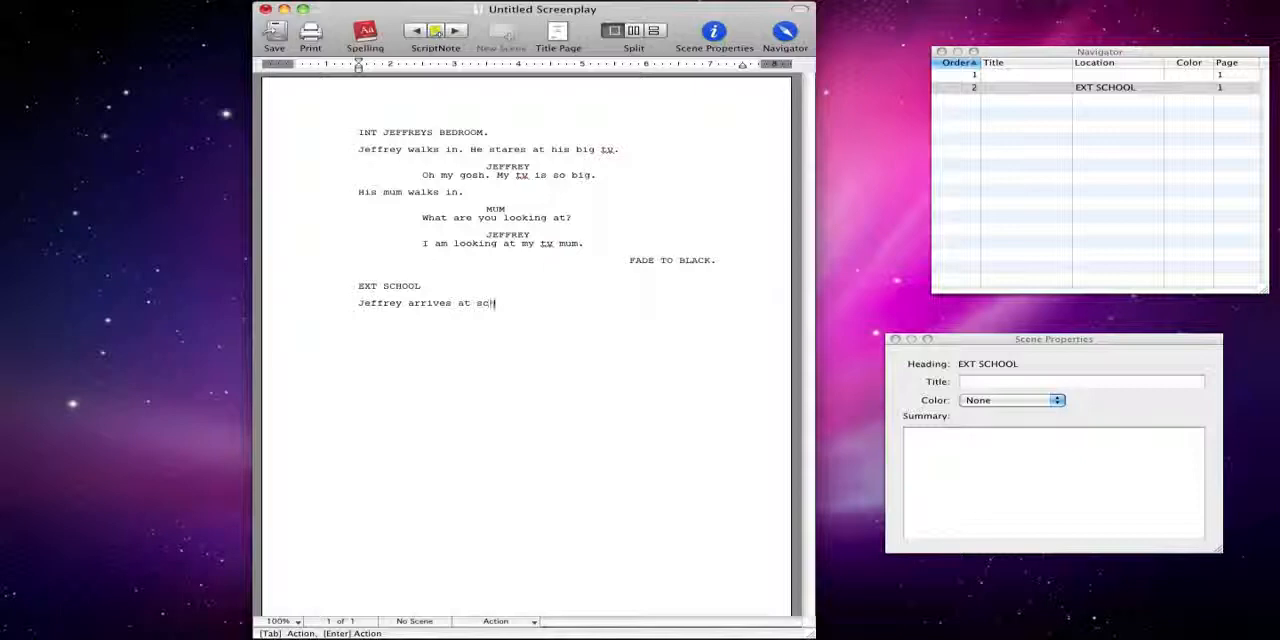
{"action": "type", "text": "hool."}
{"action": "key", "text": "Return"}
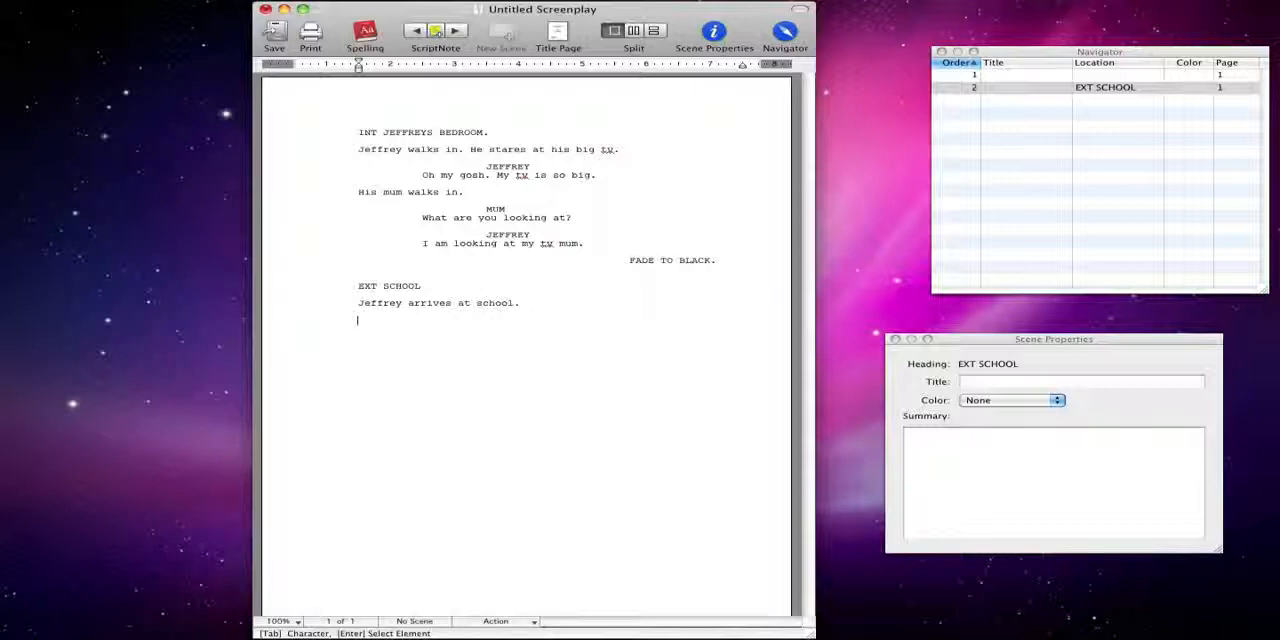
Write the action line "He is shocked be cause his mum also arrived."
{"action": "type", "text": "He is shocked "}
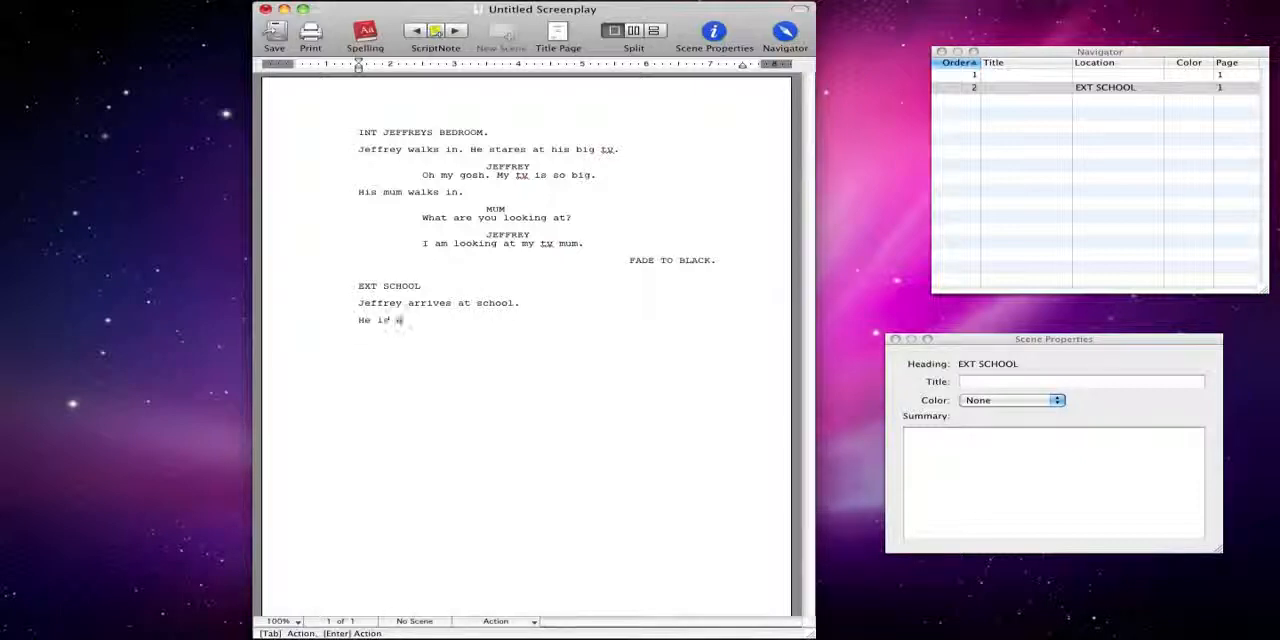
{"action": "type", "text": "be cause his mum also "}
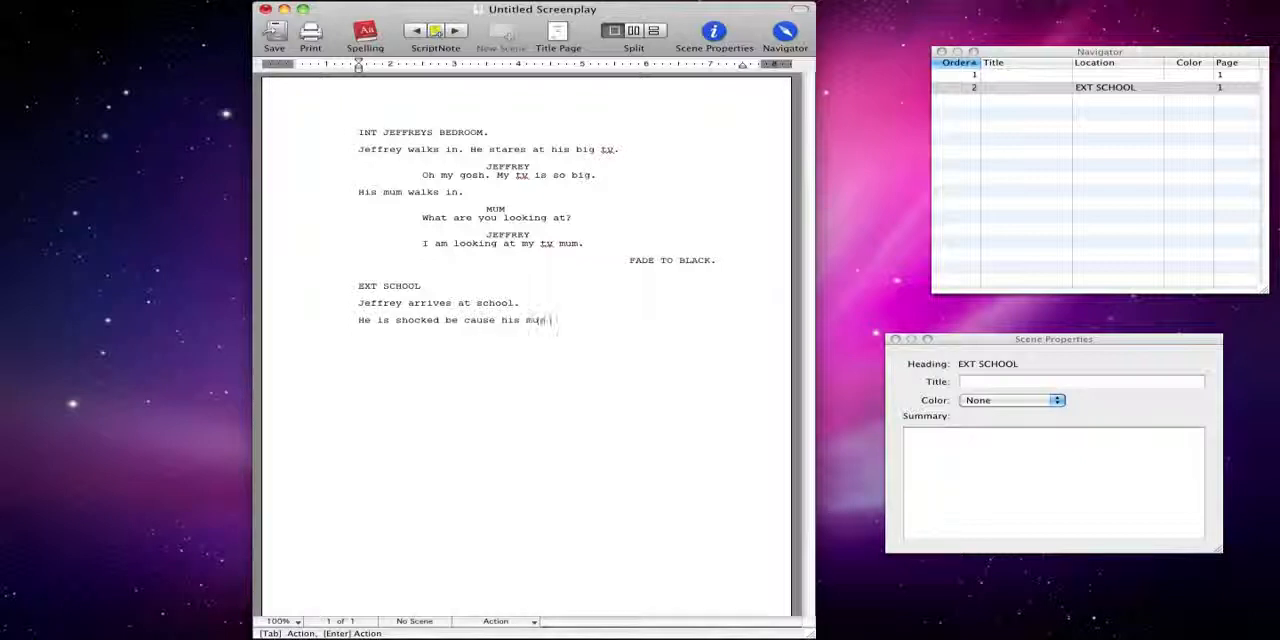
{"action": "type", "text": "arrived."}
Move between the two scenes using the Navigator list
{"action": "left_click", "coordinate": [1106, 151]}
{"action": "left_click_drag", "start_coordinate": [1019, 54], "coordinate": [764, 242]}
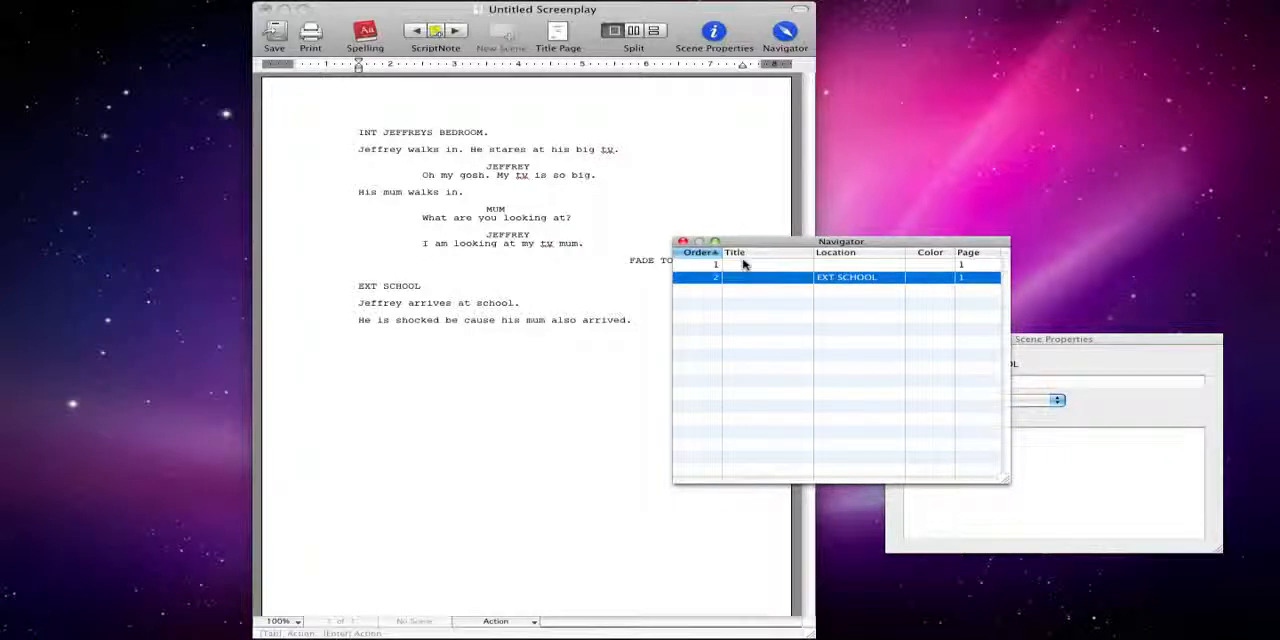
{"action": "left_click", "coordinate": [748, 263]}
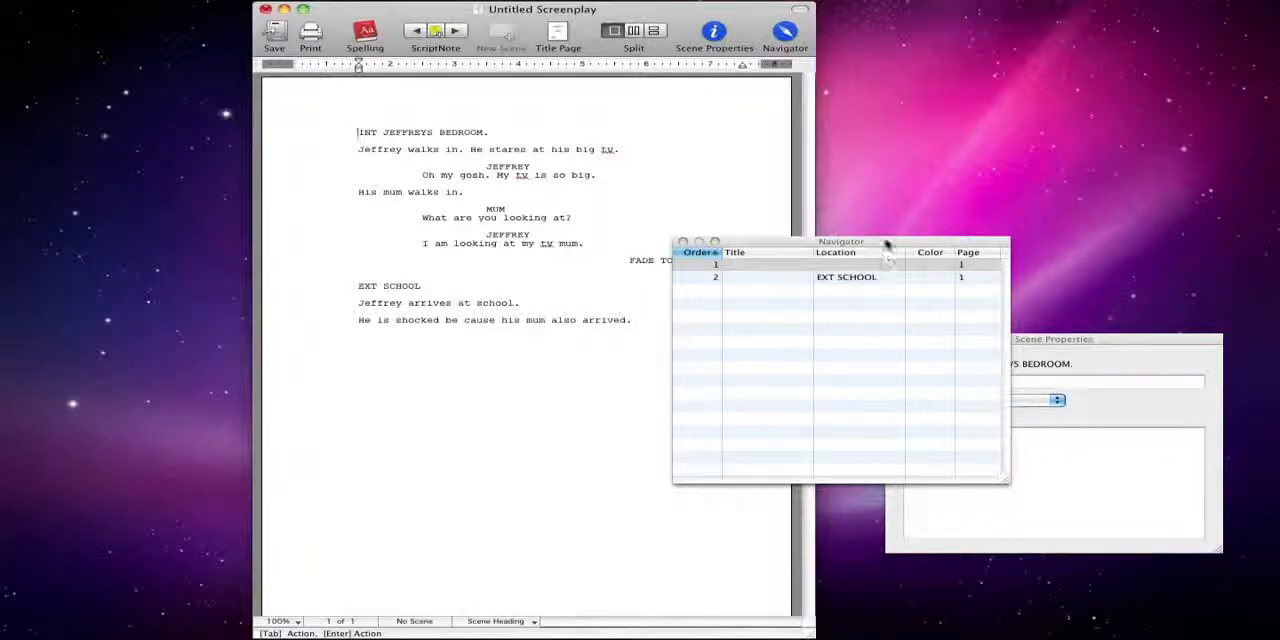
{"action": "left_click_drag", "start_coordinate": [888, 243], "coordinate": [1065, 35]}
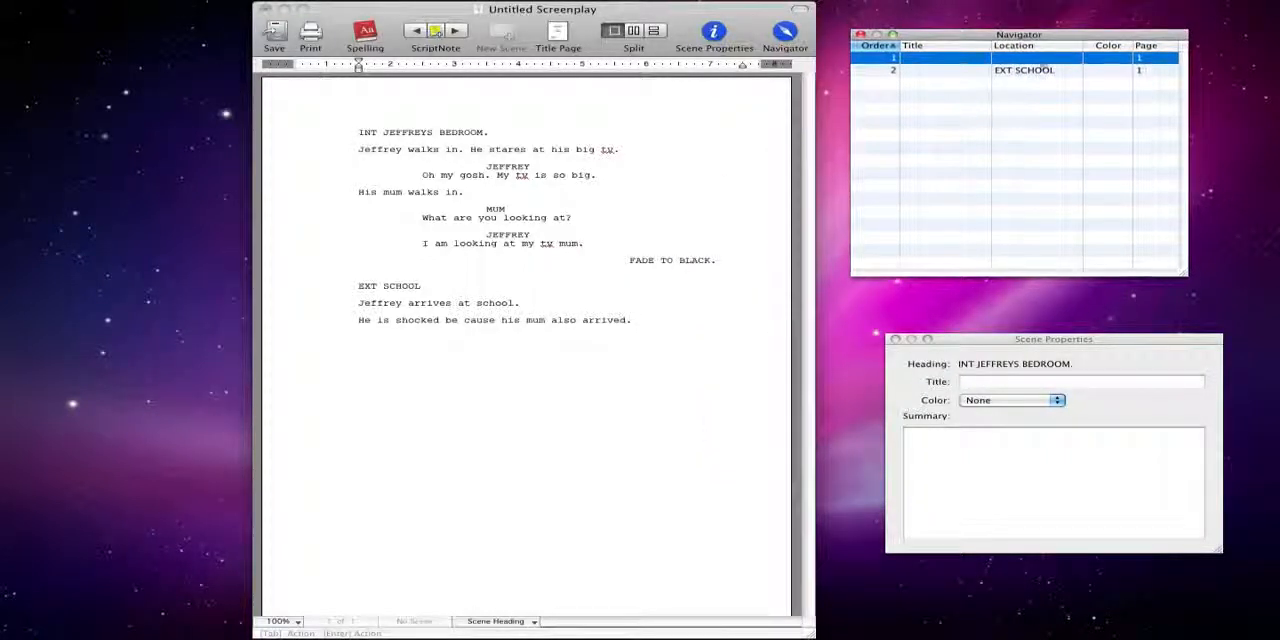
{"action": "left_click", "coordinate": [989, 75]}
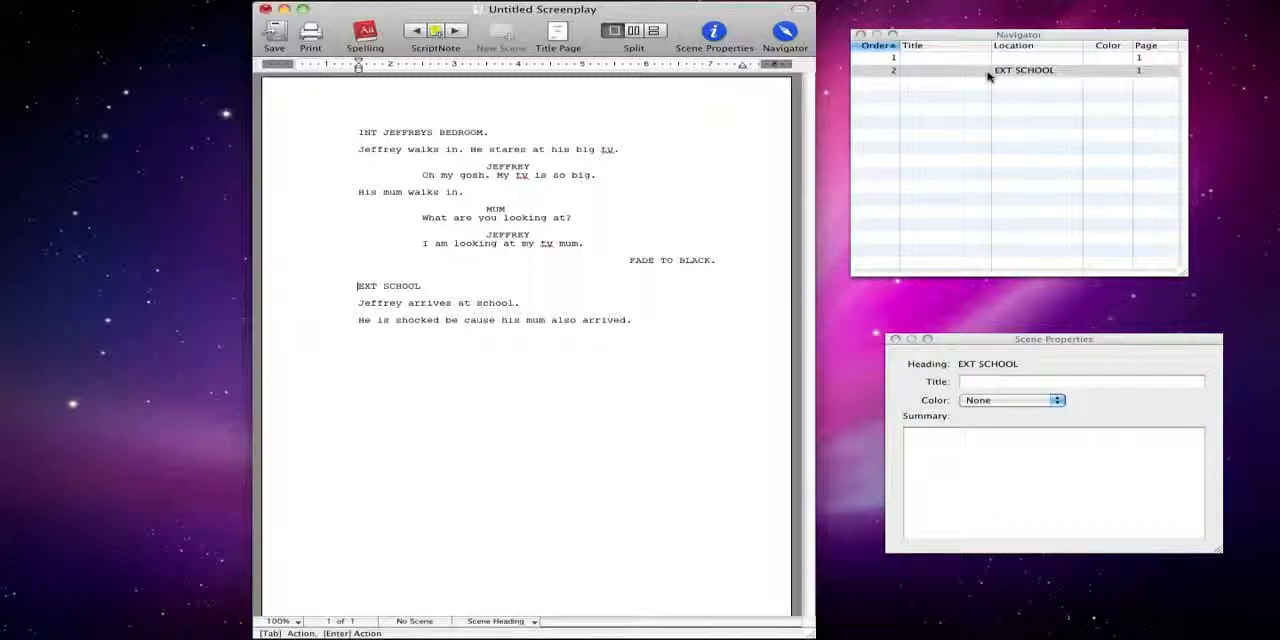
{"action": "left_click", "coordinate": [994, 58]}
{"action": "mouse_move", "coordinate": [998, 39]}
{"action": "left_mouse_down"}
{"action": "mouse_move", "coordinate": [1034, 43]}
{"action": "mouse_move", "coordinate": [1001, 52]}
{"action": "mouse_move", "coordinate": [993, 74]}
{"action": "mouse_move", "coordinate": [1000, 42]}
{"action": "left_mouse_up"}
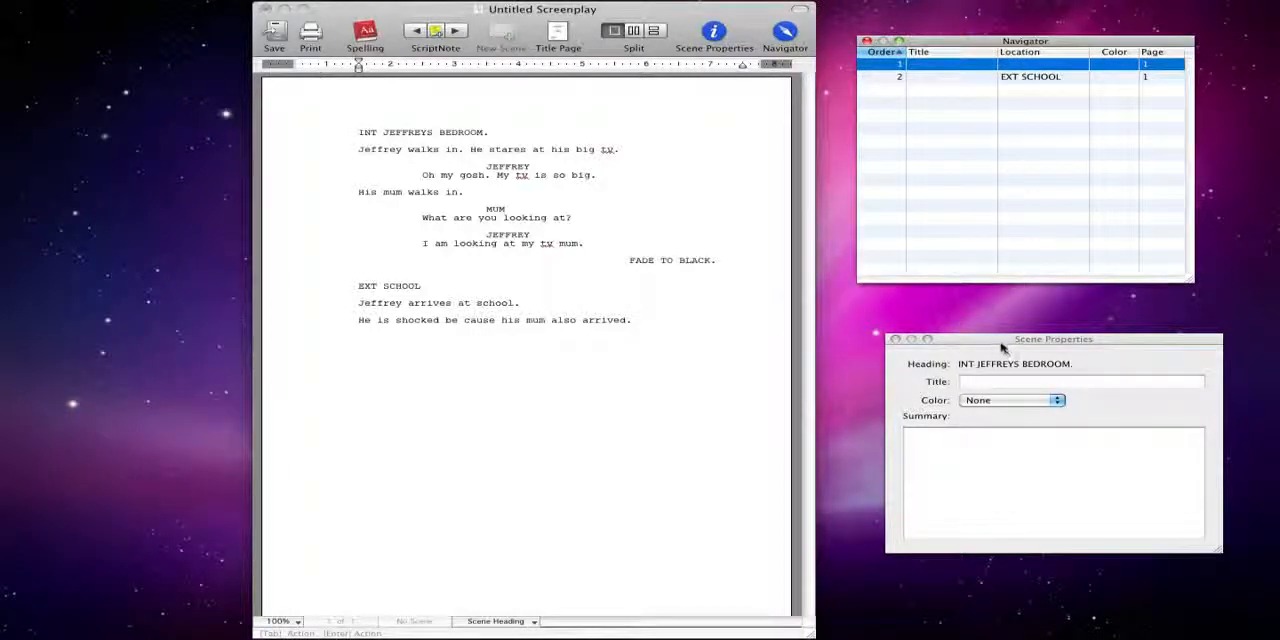
Give the bedroom scene the summary "in this scene jeffrey realises just how big his tv really is." and colour Red
{"action": "left_click_drag", "start_coordinate": [1004, 345], "coordinate": [1002, 327]}
{"action": "left_click", "coordinate": [932, 455]}
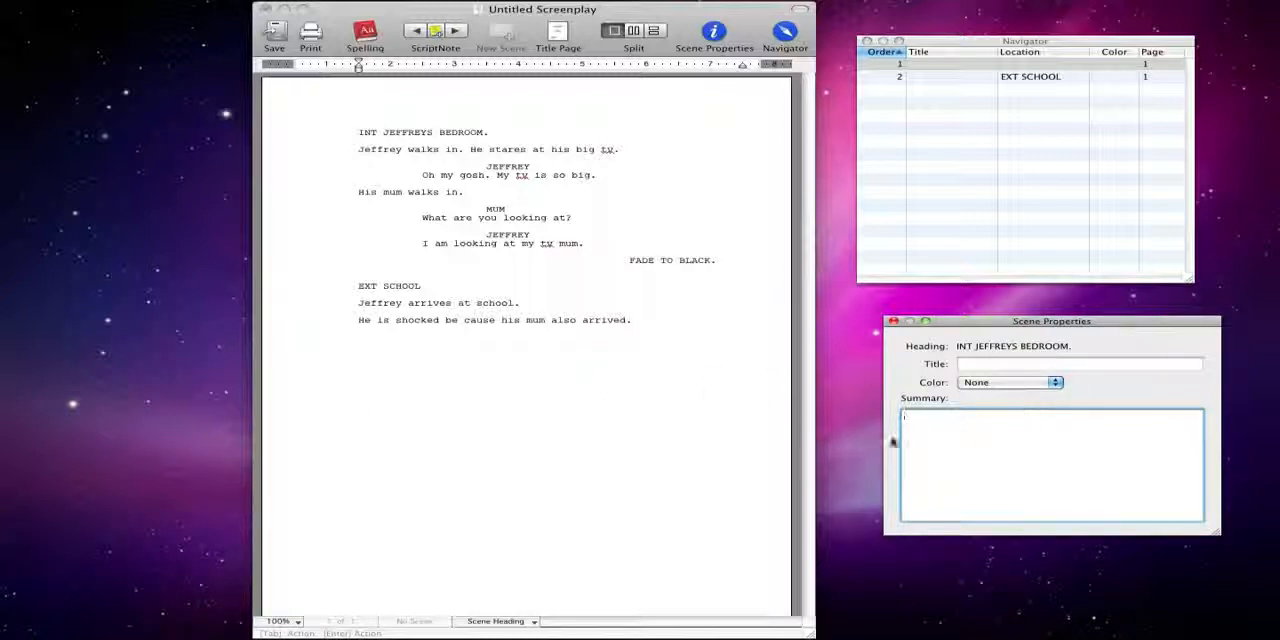
{"action": "type", "text": "in this scene jeffrey realises just "}
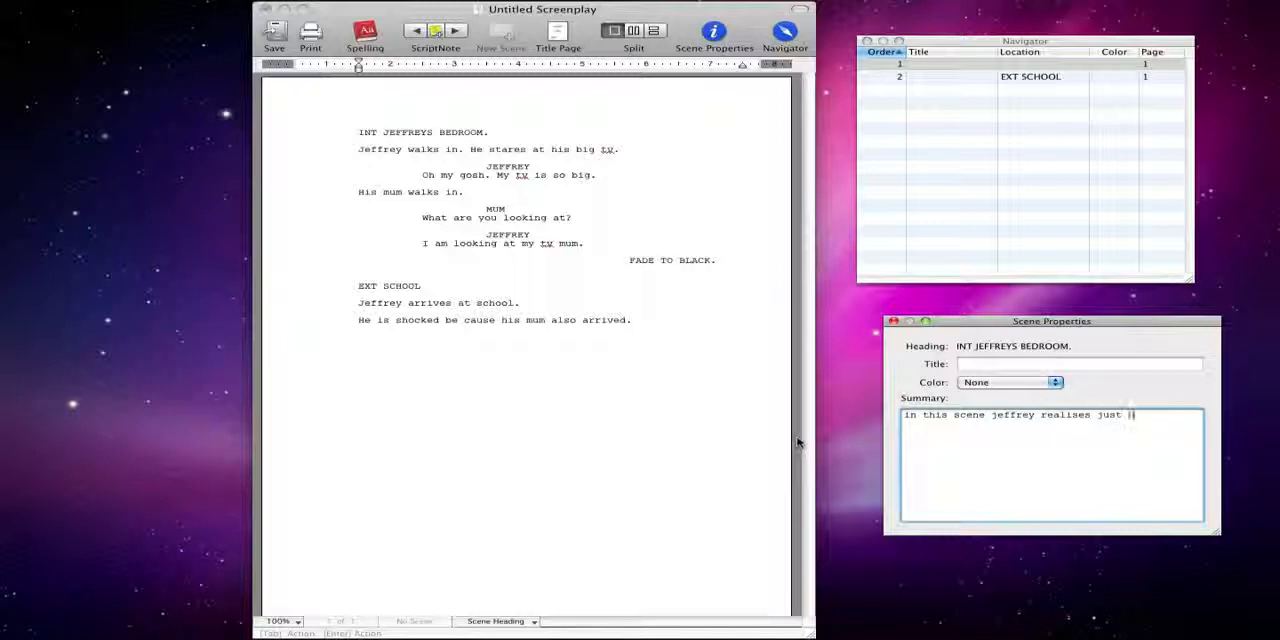
{"action": "type", "text": "how big his tv really is."}
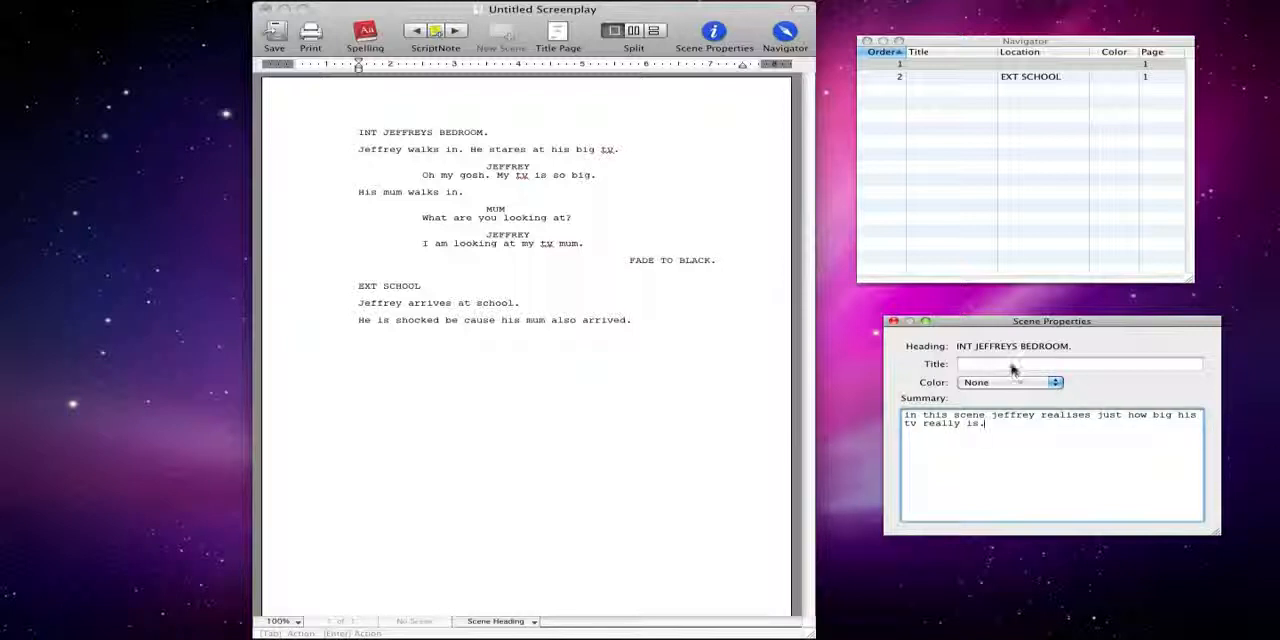
{"action": "left_click", "coordinate": [1013, 380]}
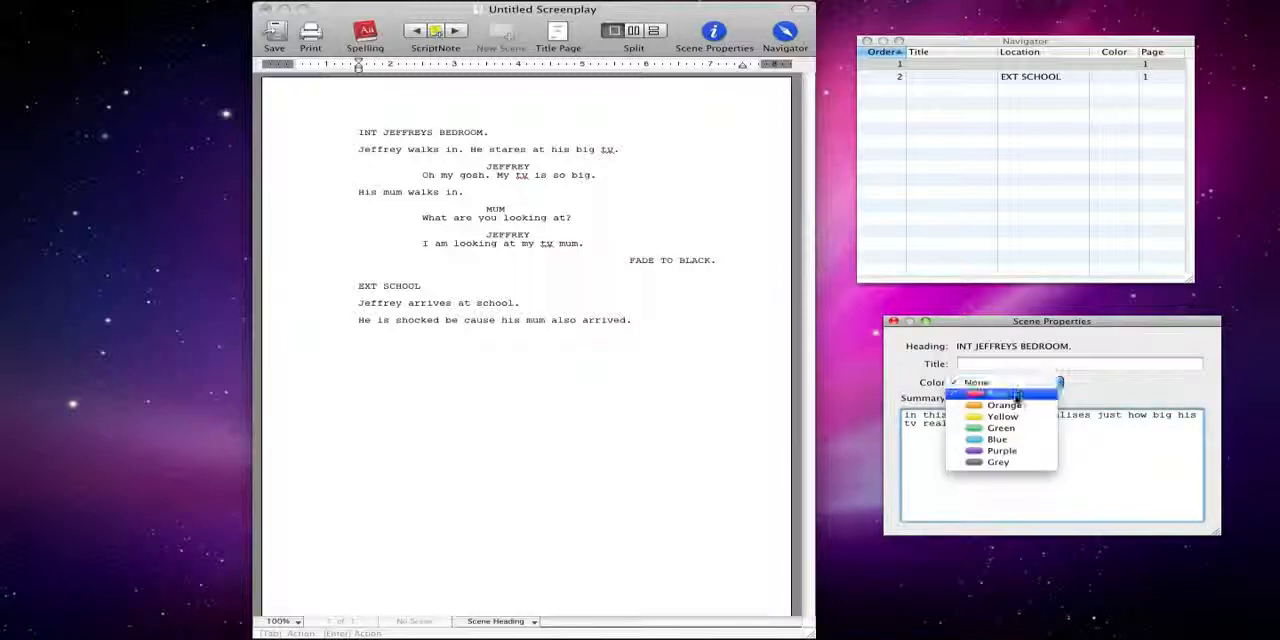
{"action": "left_click", "coordinate": [1016, 399]}
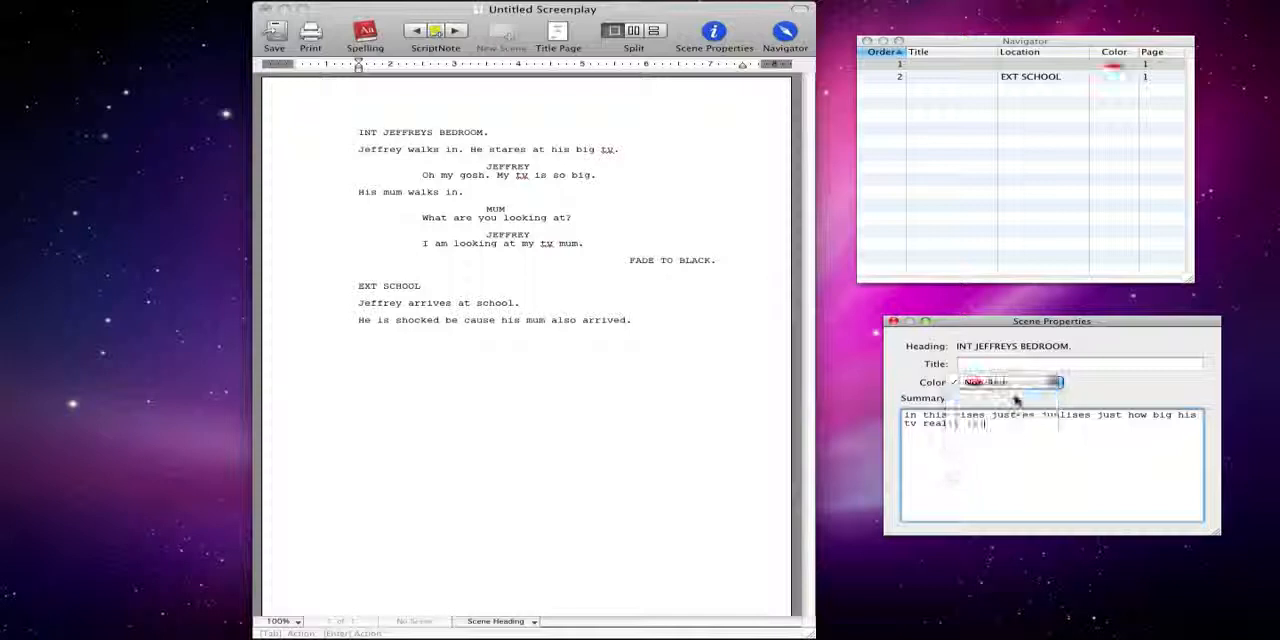
{"action": "double_click", "coordinate": [1119, 67]}
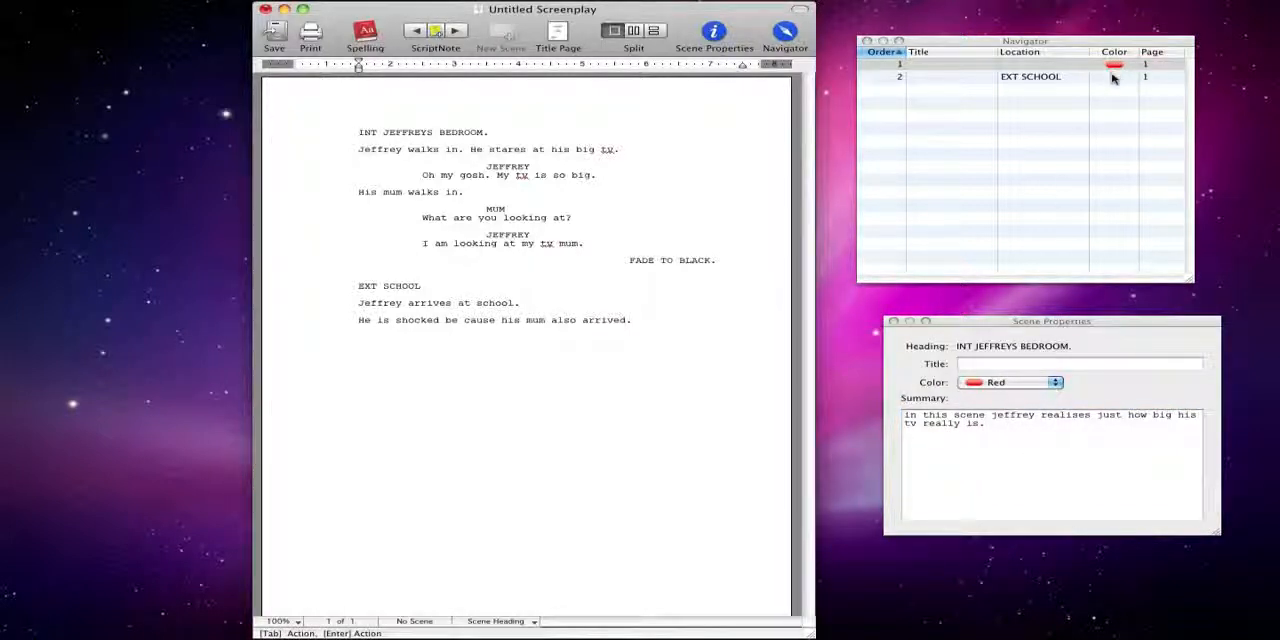
{"action": "left_click", "coordinate": [1112, 67]}
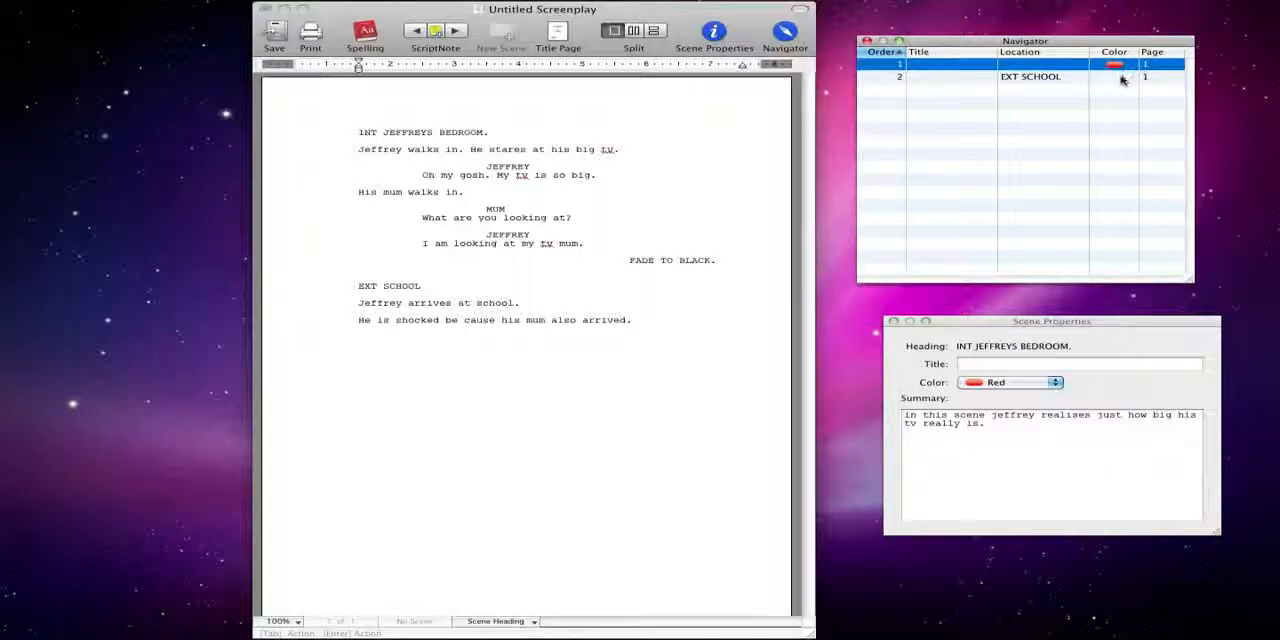
{"action": "double_click", "coordinate": [1121, 79]}
{"action": "double_click", "coordinate": [1080, 67]}
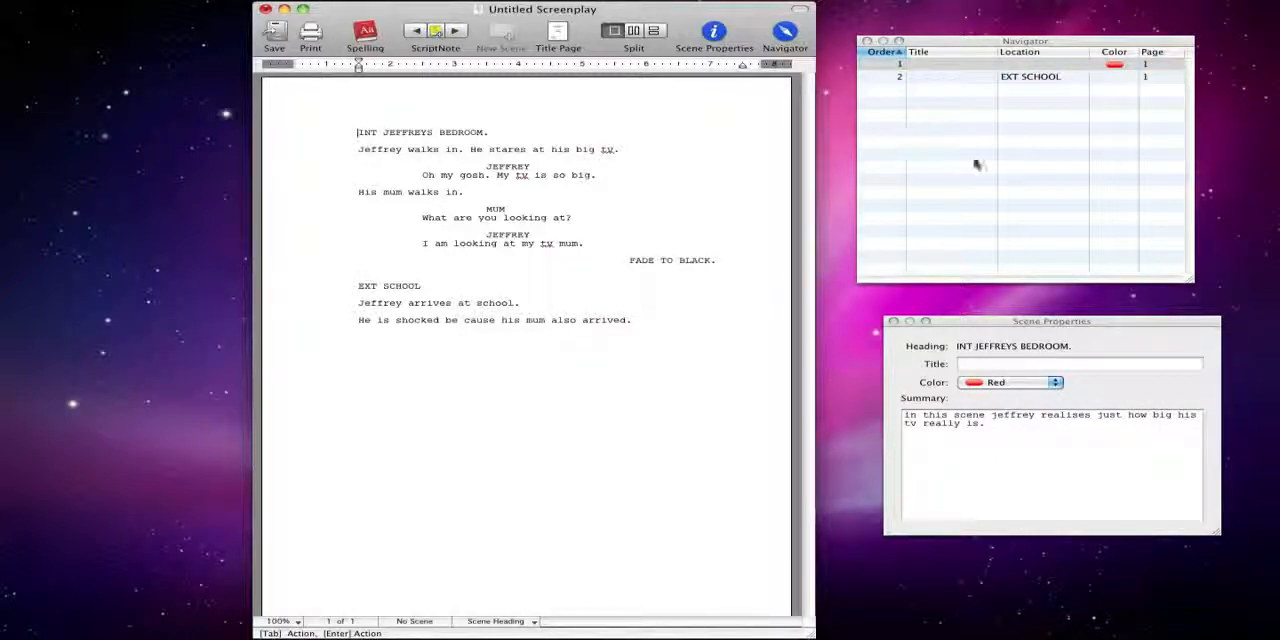
{"action": "double_click", "coordinate": [1023, 66]}
{"action": "double_click", "coordinate": [1023, 65]}
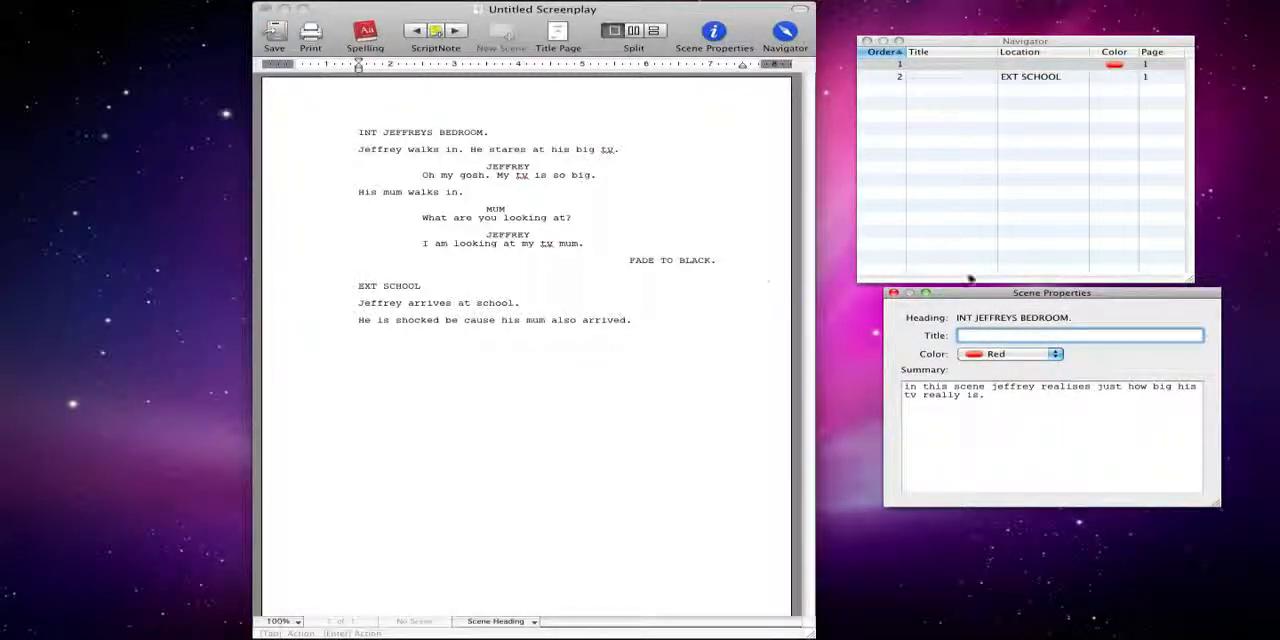
Set the bedroom scene's title to "int jefs room"
{"action": "left_click", "coordinate": [1020, 337]}
{"action": "type", "text": "int jefs room"}
{"action": "key", "text": "Return"}
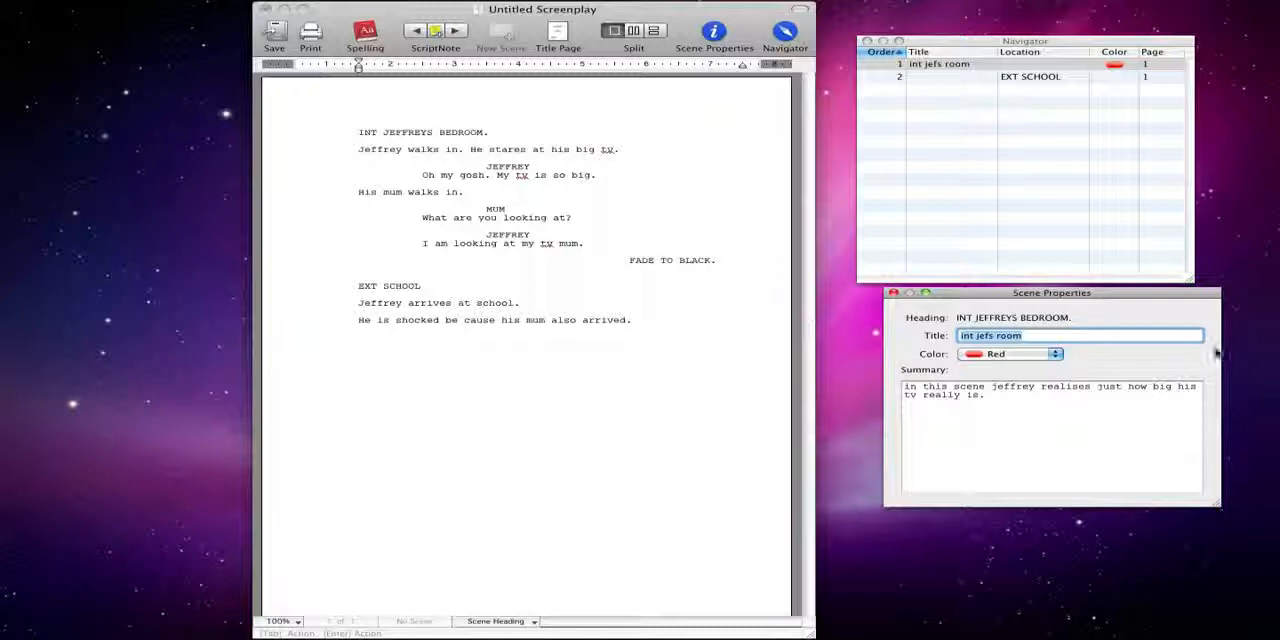
Compare the scene properties of the school scene and the bedroom scene by selecting each heading
{"action": "left_click", "coordinate": [1014, 393]}
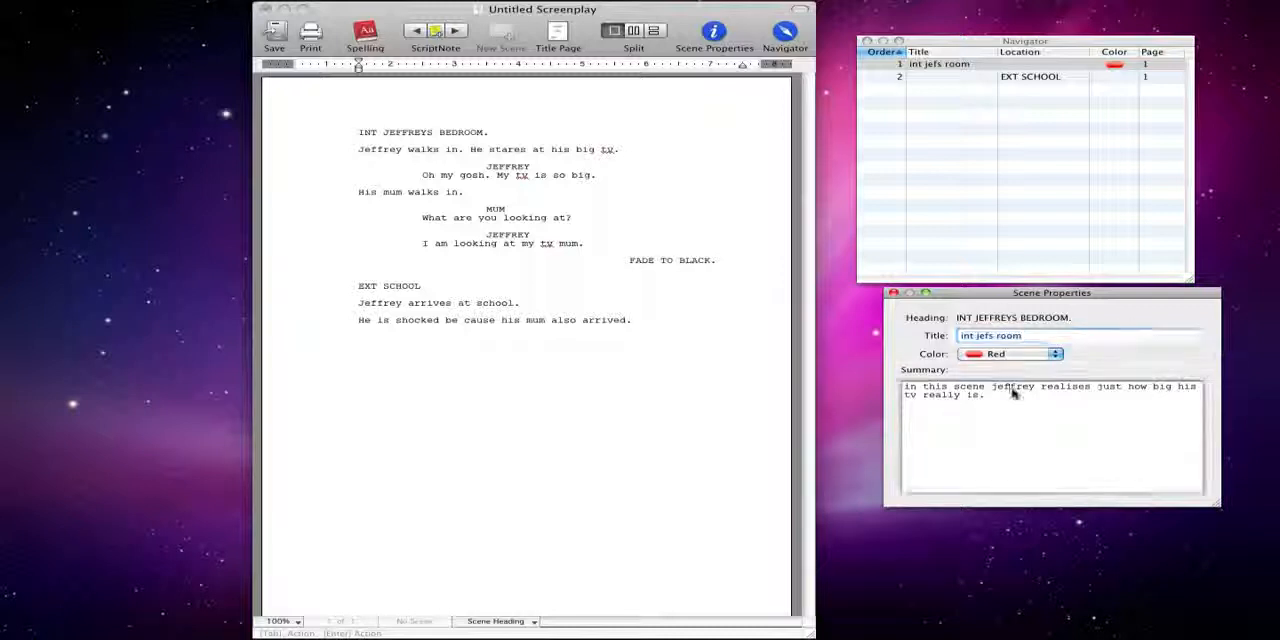
{"action": "left_click", "coordinate": [944, 65]}
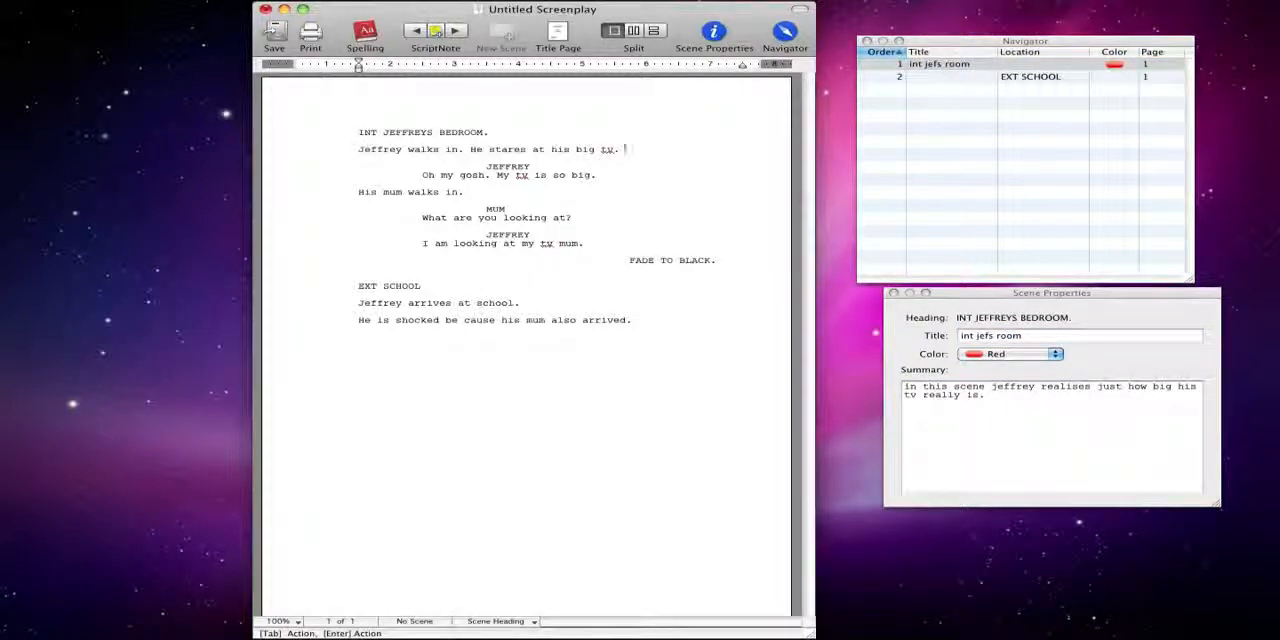
{"action": "left_click", "coordinate": [380, 286]}
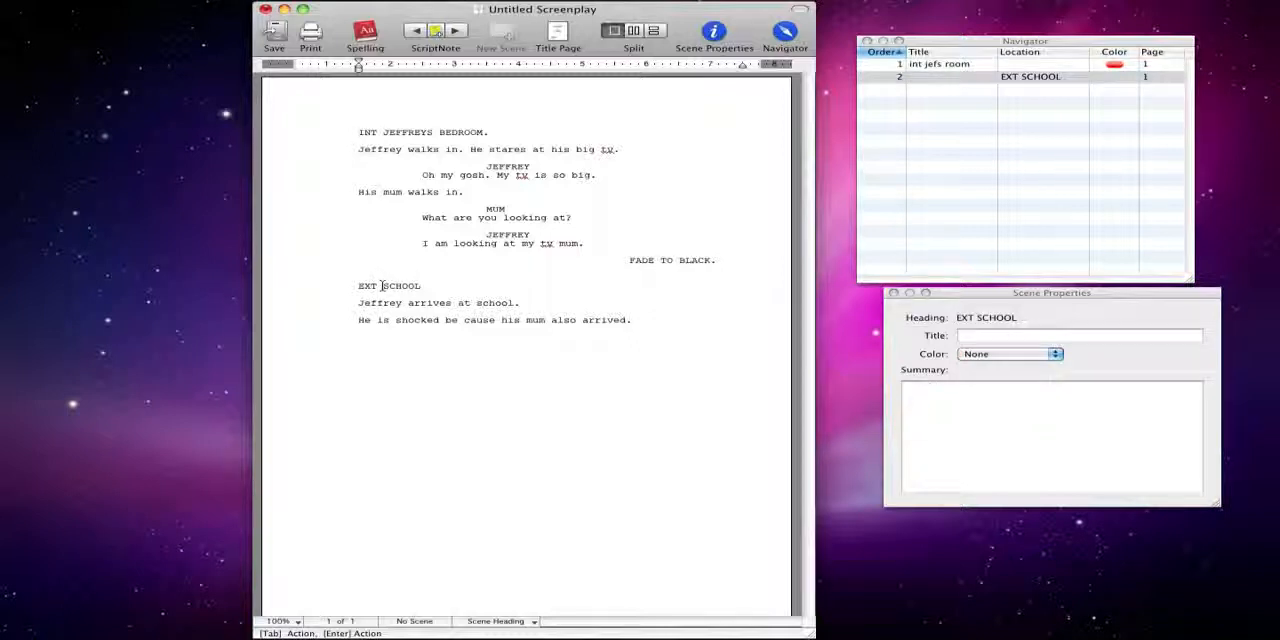
{"action": "right_click", "coordinate": [381, 287]}
{"action": "left_click", "coordinate": [438, 246]}
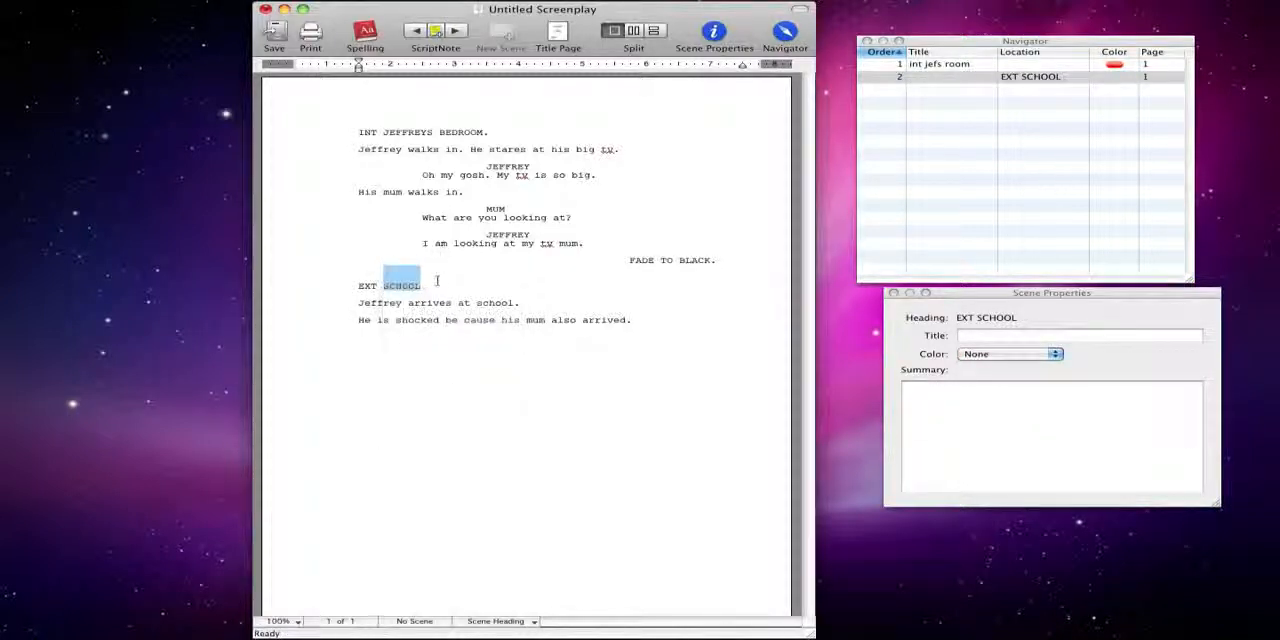
{"action": "left_click", "coordinate": [426, 133]}
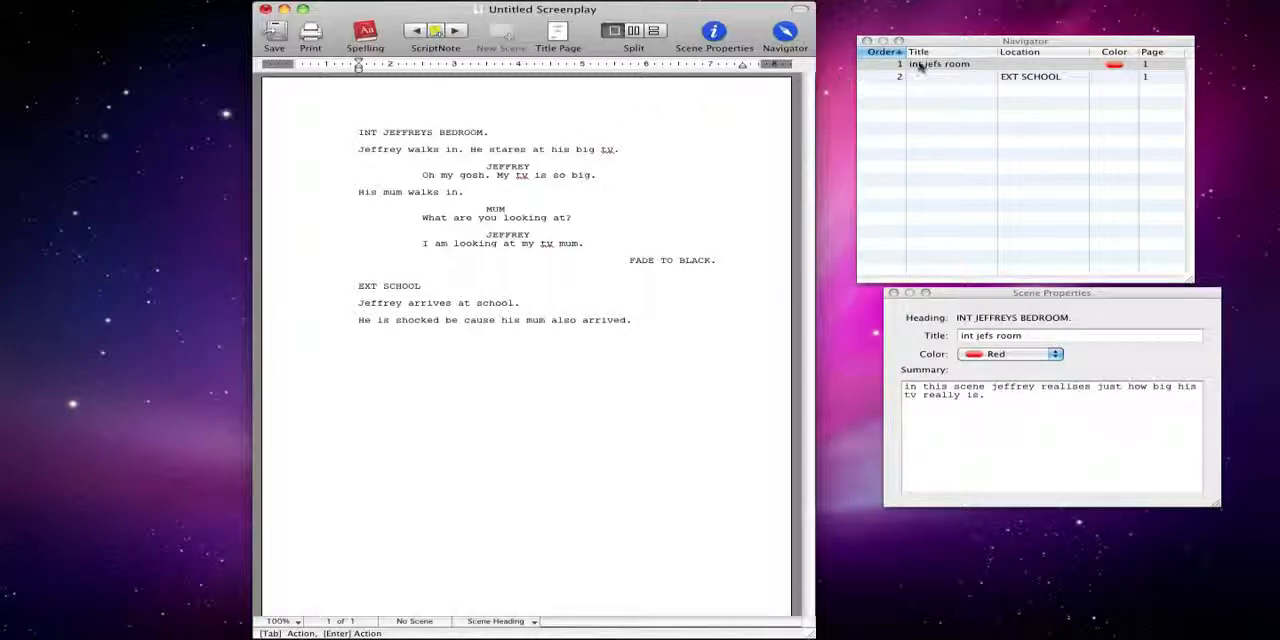
Run a spell check on the script, replacing "tv" with "TV" everywhere and "JEFFREYS" with "JEFFRIES"
{"action": "mouse_move", "coordinate": [959, 44]}
{"action": "left_mouse_down"}
{"action": "mouse_move", "coordinate": [795, 40]}
{"action": "mouse_move", "coordinate": [951, 57]}
{"action": "mouse_move", "coordinate": [955, 41]}
{"action": "left_mouse_up"}
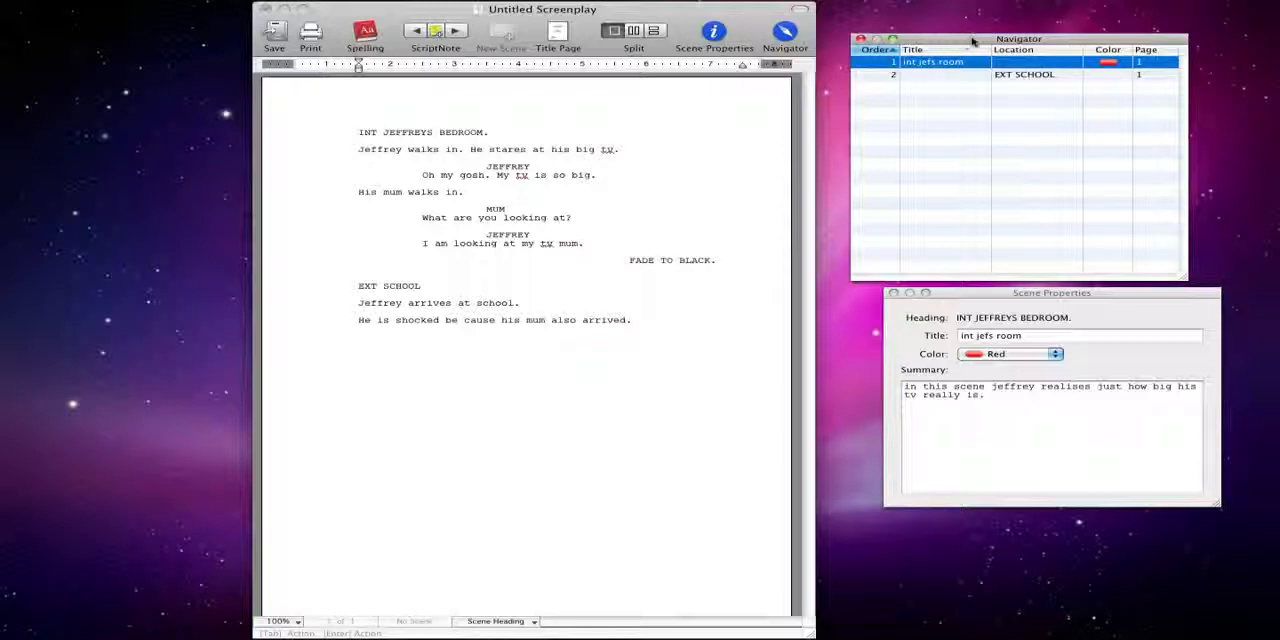
{"action": "left_click_drag", "start_coordinate": [972, 40], "coordinate": [973, 36]}
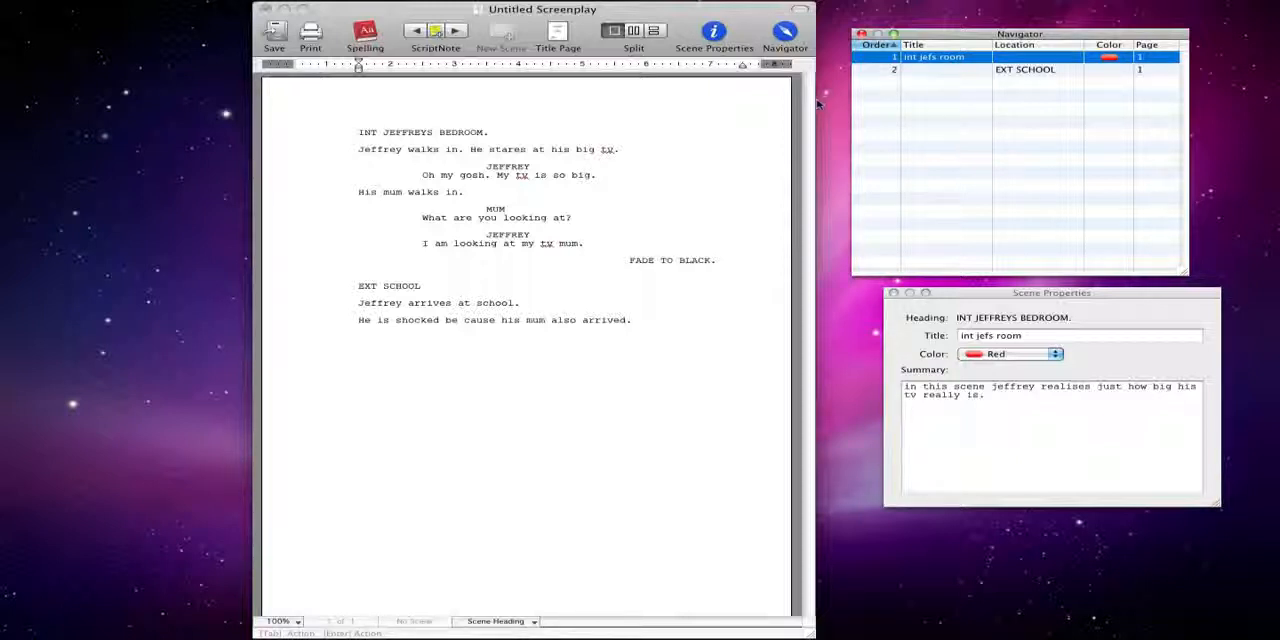
{"action": "left_click", "coordinate": [366, 38]}
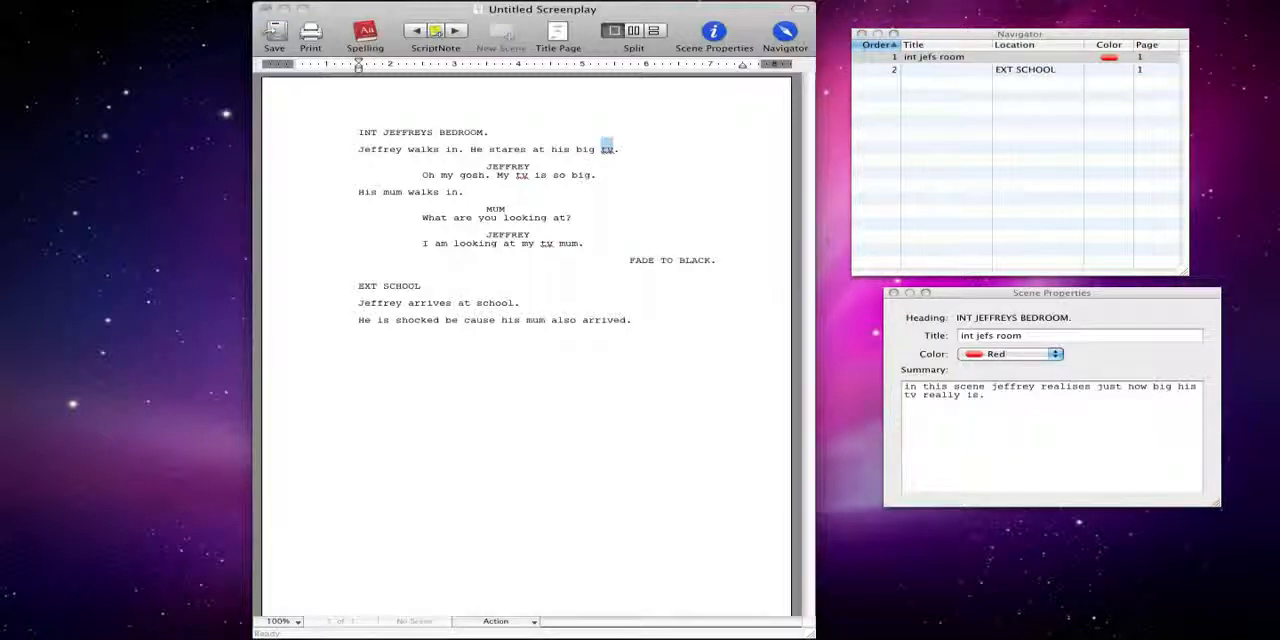
{"action": "left_click_drag", "start_coordinate": [0, 106], "coordinate": [541, 175]}
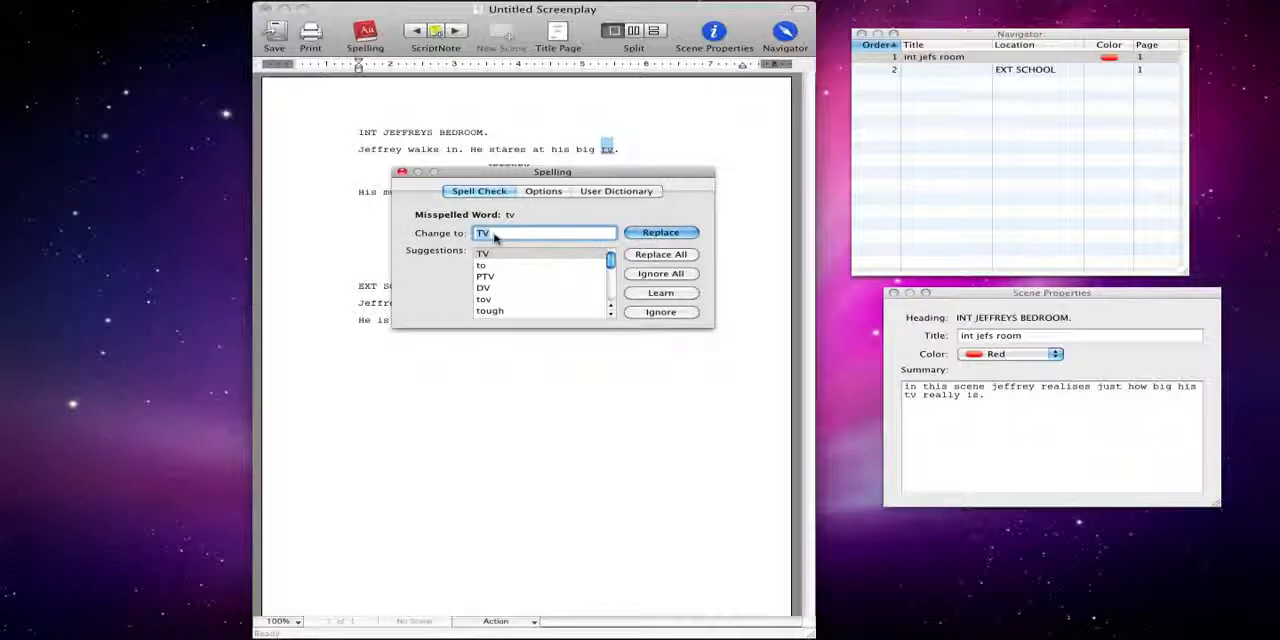
{"action": "left_click", "coordinate": [643, 257]}
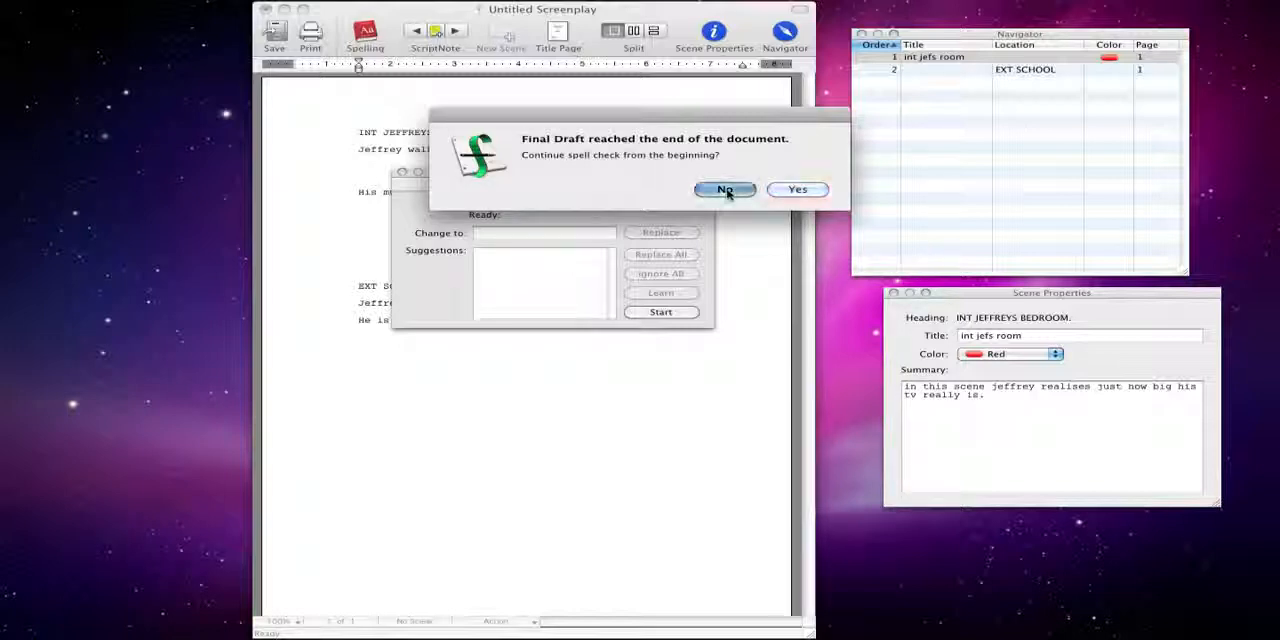
{"action": "left_click", "coordinate": [806, 189]}
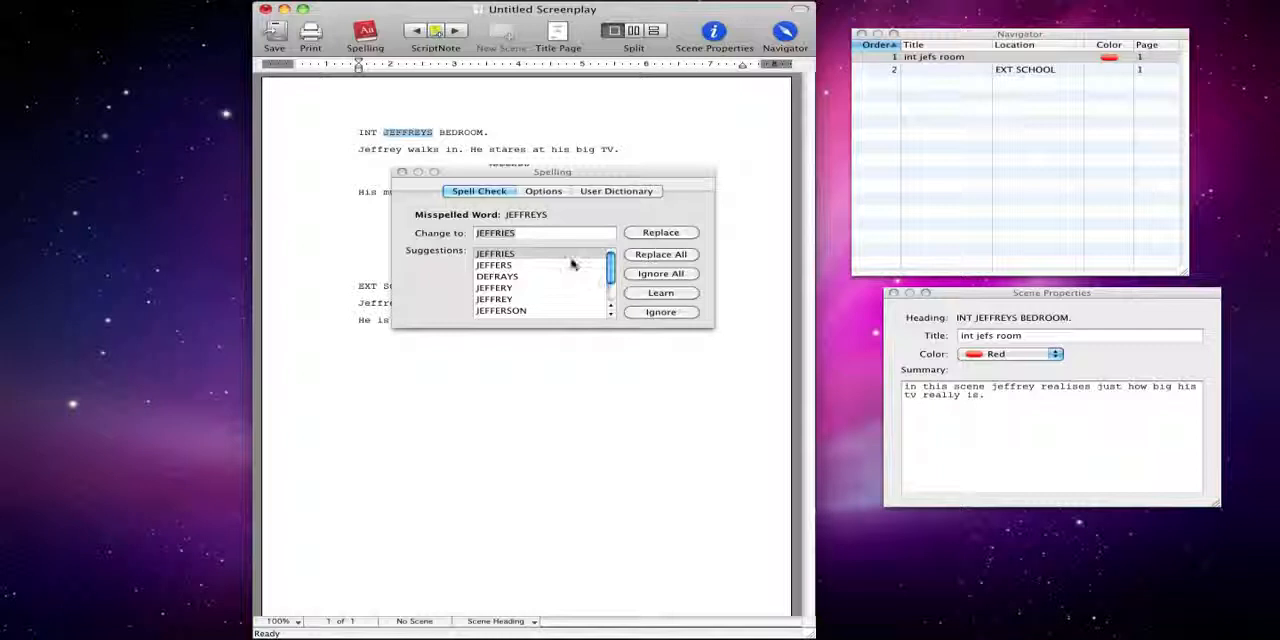
{"action": "left_click", "coordinate": [665, 233]}
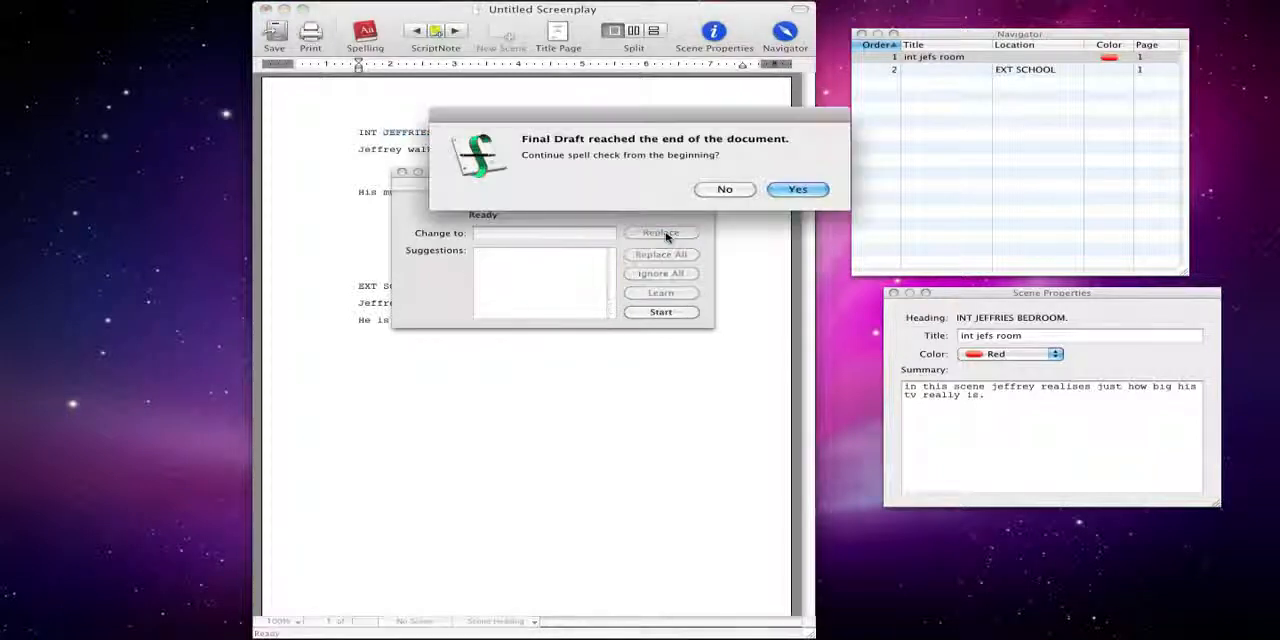
{"action": "left_click", "coordinate": [727, 189]}
{"action": "left_click", "coordinate": [671, 318]}
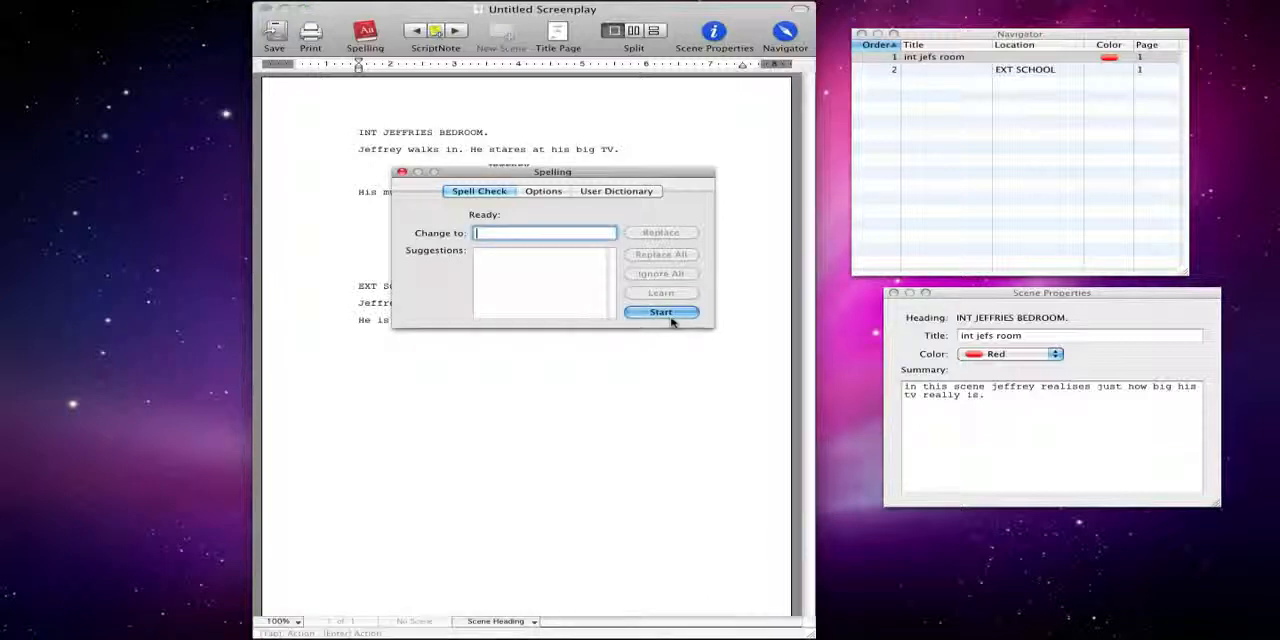
{"action": "left_click_drag", "start_coordinate": [450, 180], "coordinate": [507, 267]}
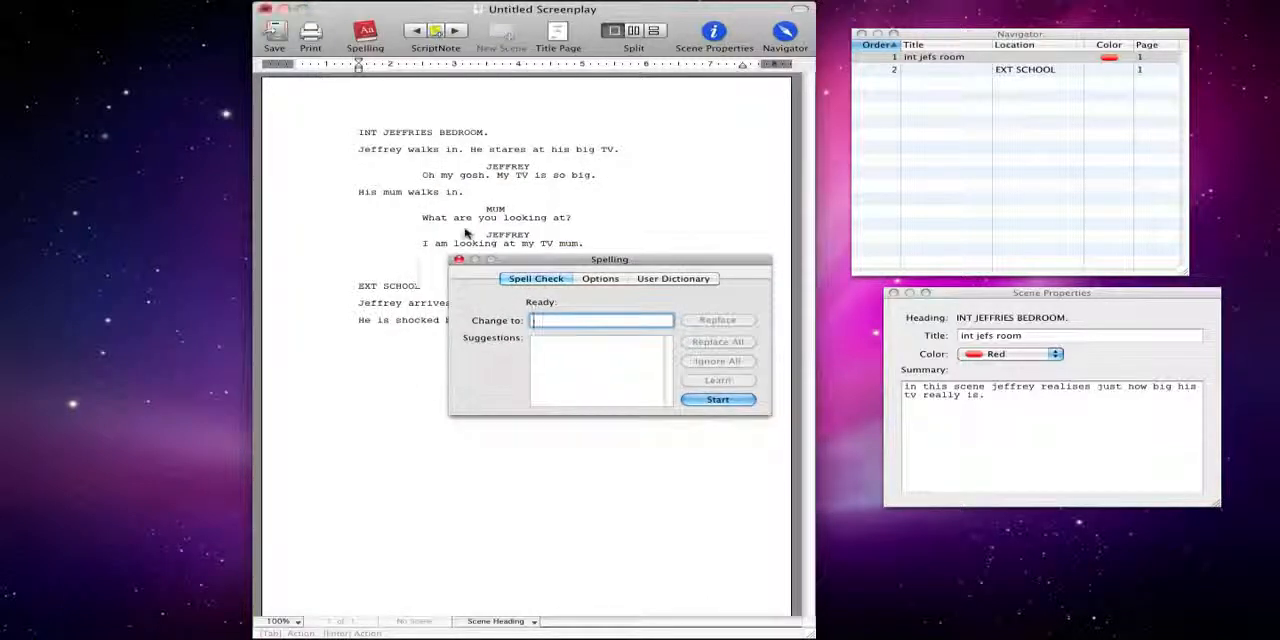
{"action": "left_click", "coordinate": [448, 243]}
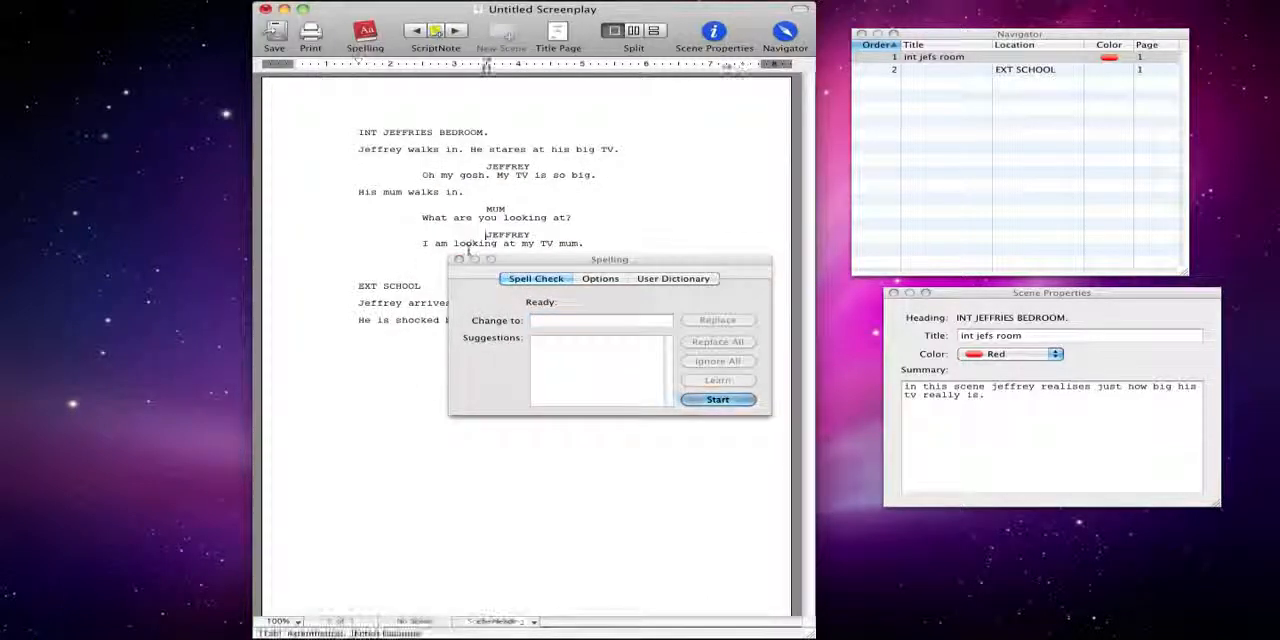
{"action": "left_click", "coordinate": [424, 286]}
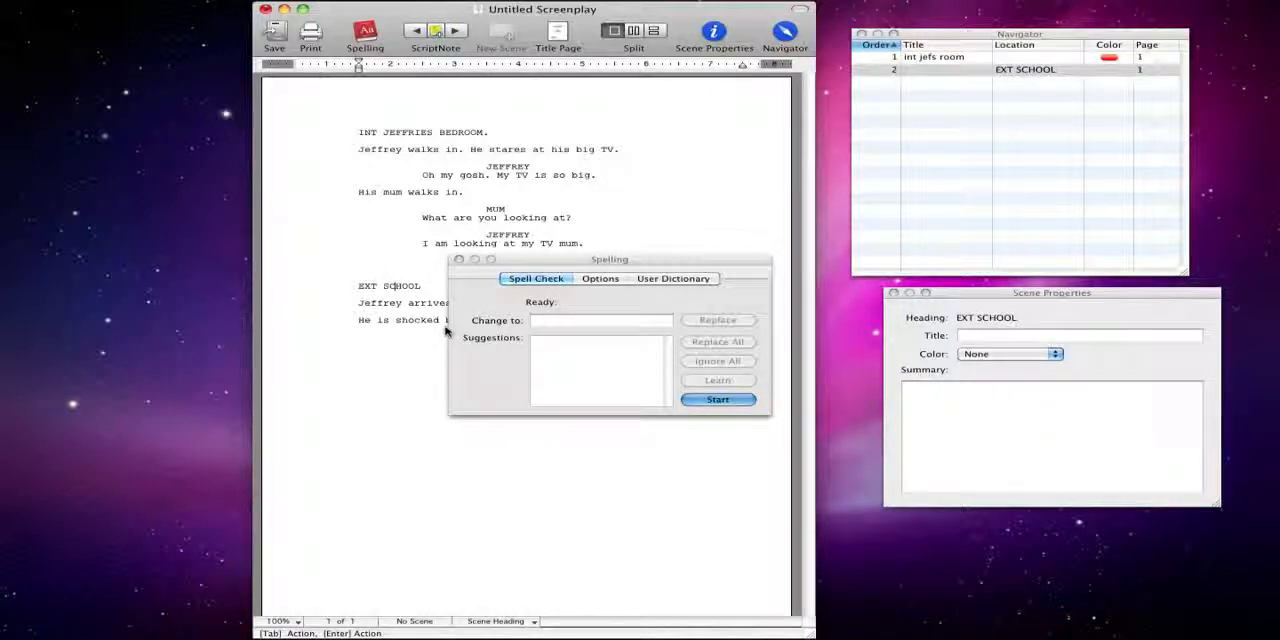
{"action": "left_click", "coordinate": [459, 260]}
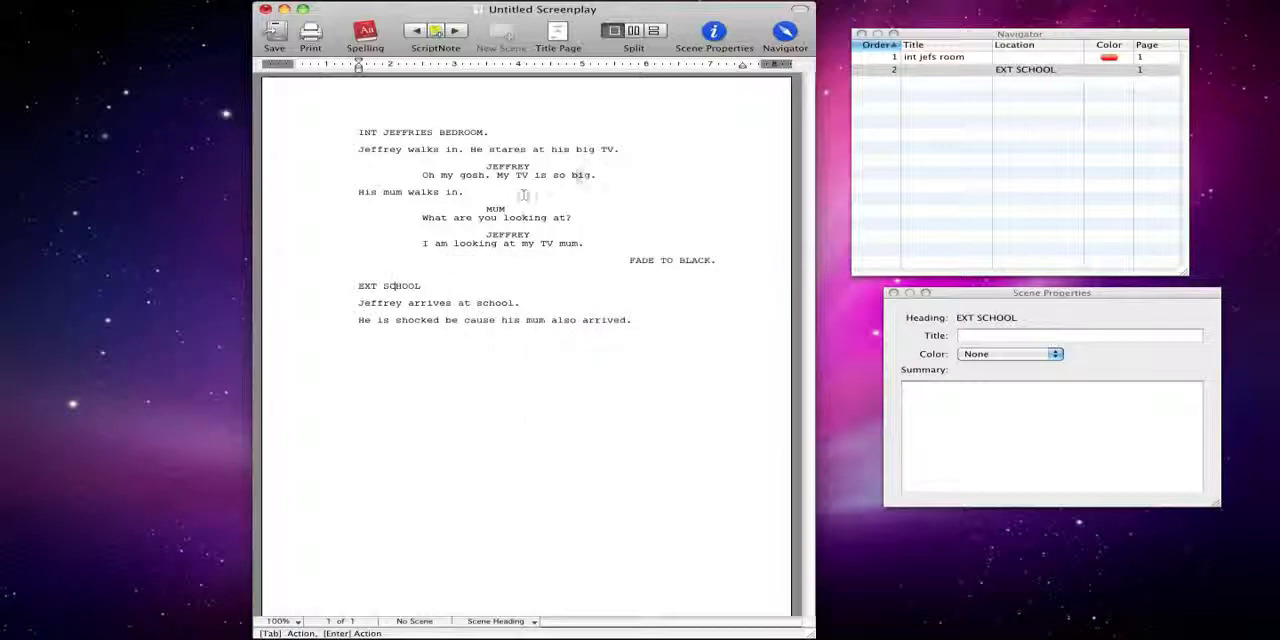
Split the script window into two panes stacked one above the other, and widen the window
{"action": "left_click", "coordinate": [572, 175]}
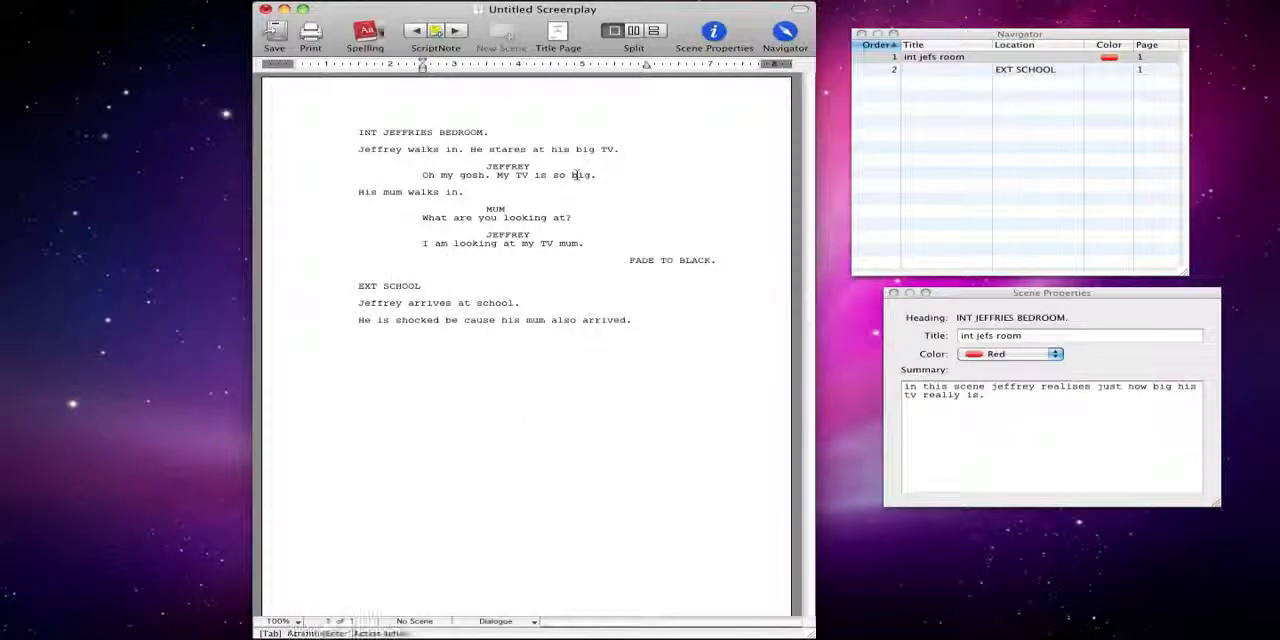
{"action": "left_click", "coordinate": [634, 31]}
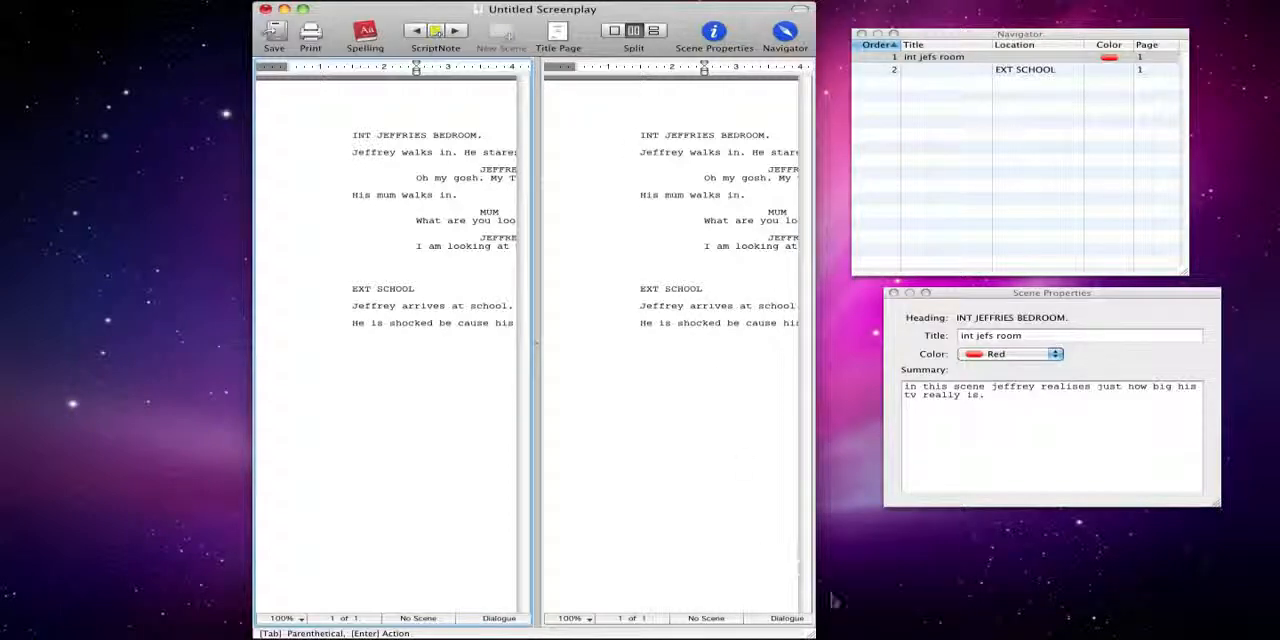
{"action": "left_click_drag", "start_coordinate": [813, 633], "coordinate": [1228, 630]}
{"action": "left_click_drag", "start_coordinate": [810, 17], "coordinate": [694, 22]}
{"action": "left_click", "coordinate": [482, 318]}
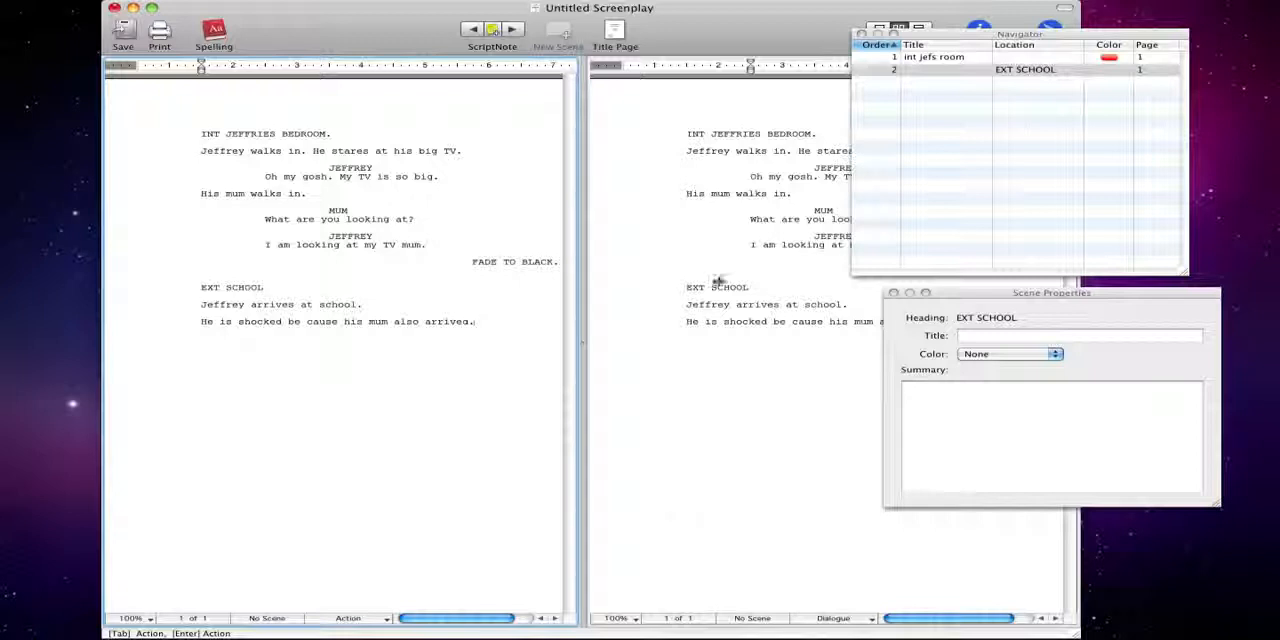
{"action": "left_click", "coordinate": [920, 30]}
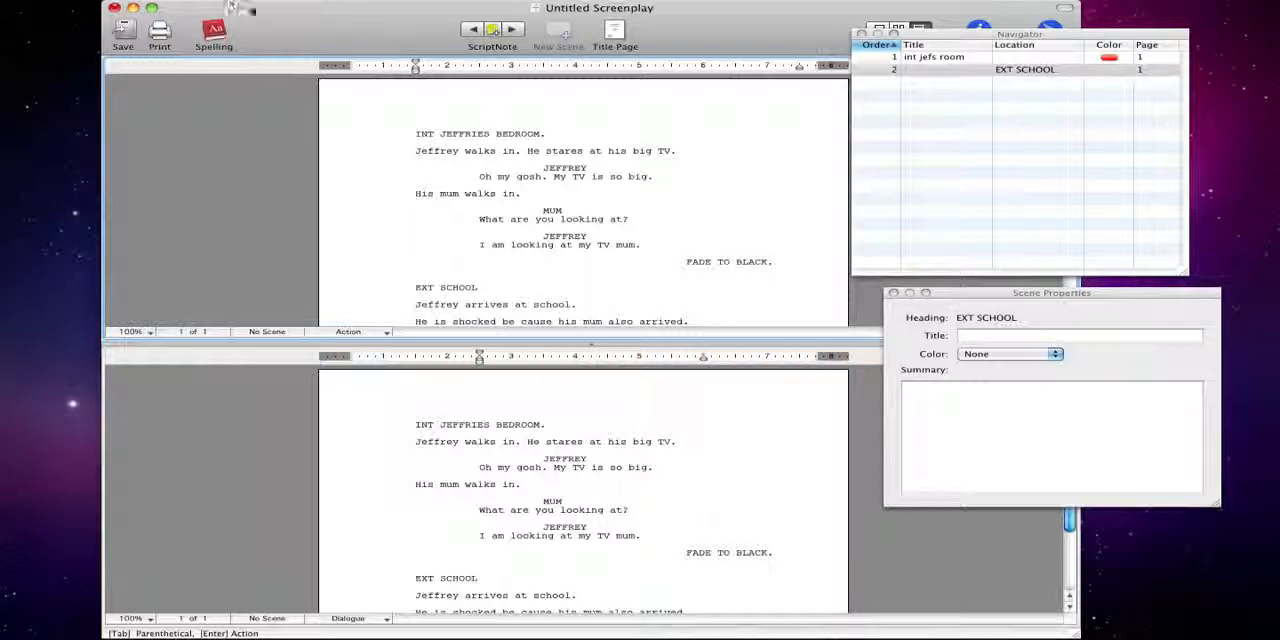
Move, close and reopen the Navigator and Scene Properties windows beside the split script
{"action": "left_click_drag", "start_coordinate": [988, 35], "coordinate": [1135, 103]}
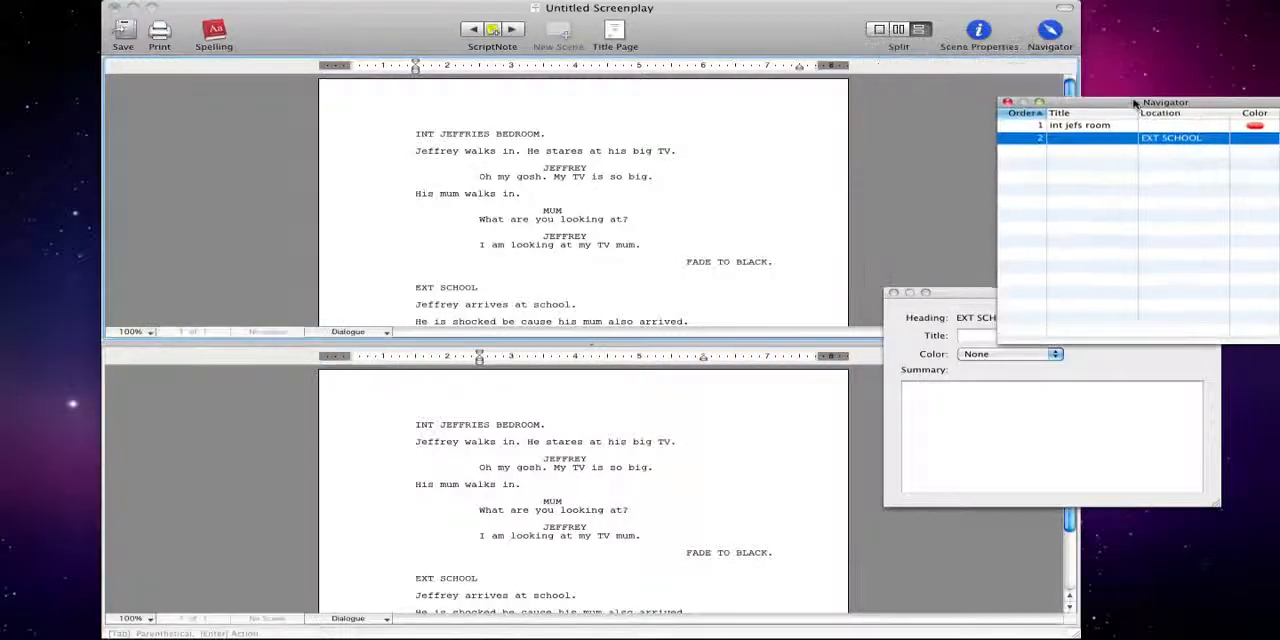
{"action": "left_click", "coordinate": [965, 296]}
{"action": "left_click_drag", "start_coordinate": [965, 296], "coordinate": [1116, 346]}
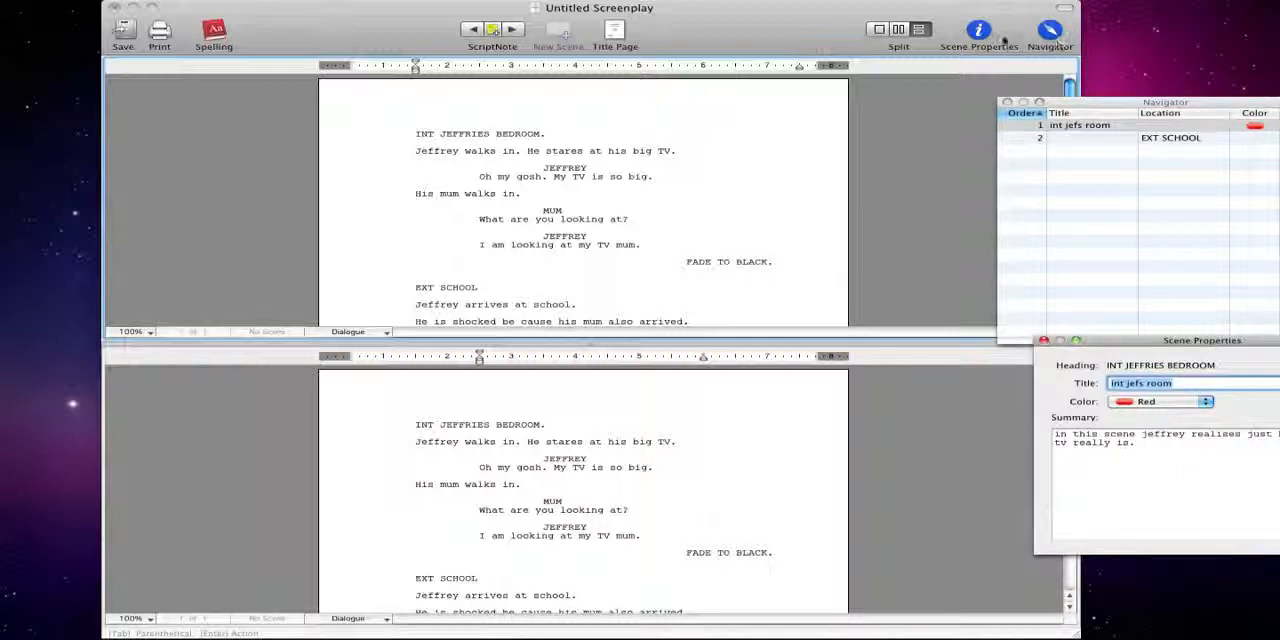
{"action": "left_click", "coordinate": [1007, 102]}
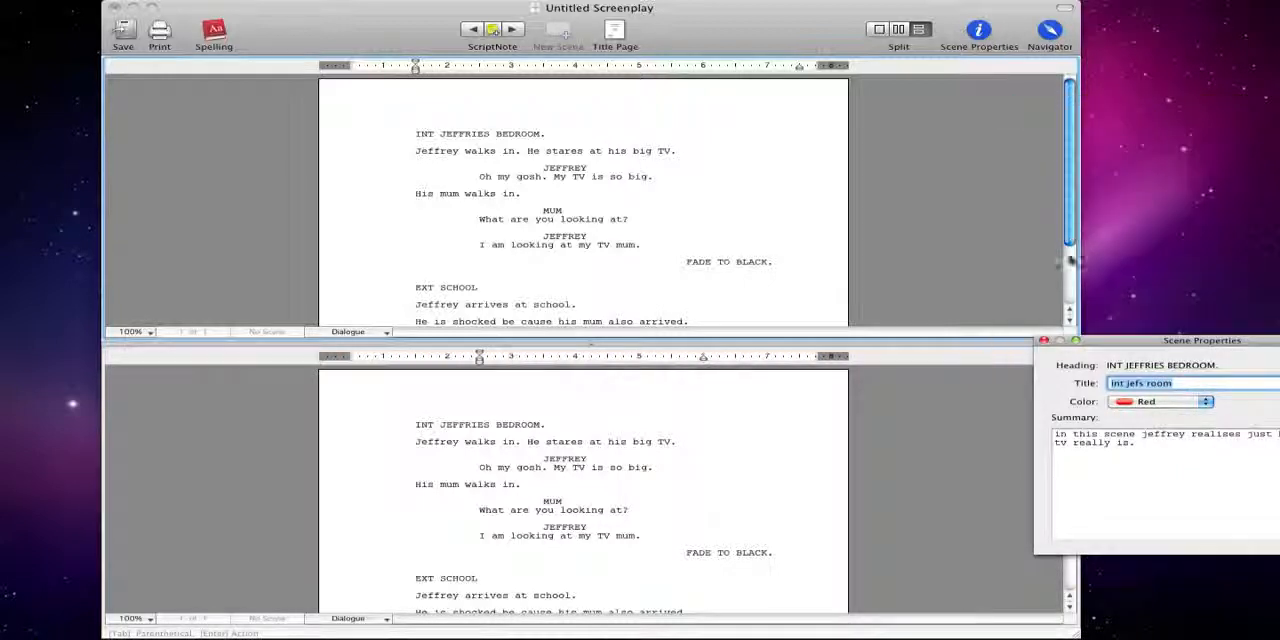
{"action": "left_click", "coordinate": [1043, 340]}
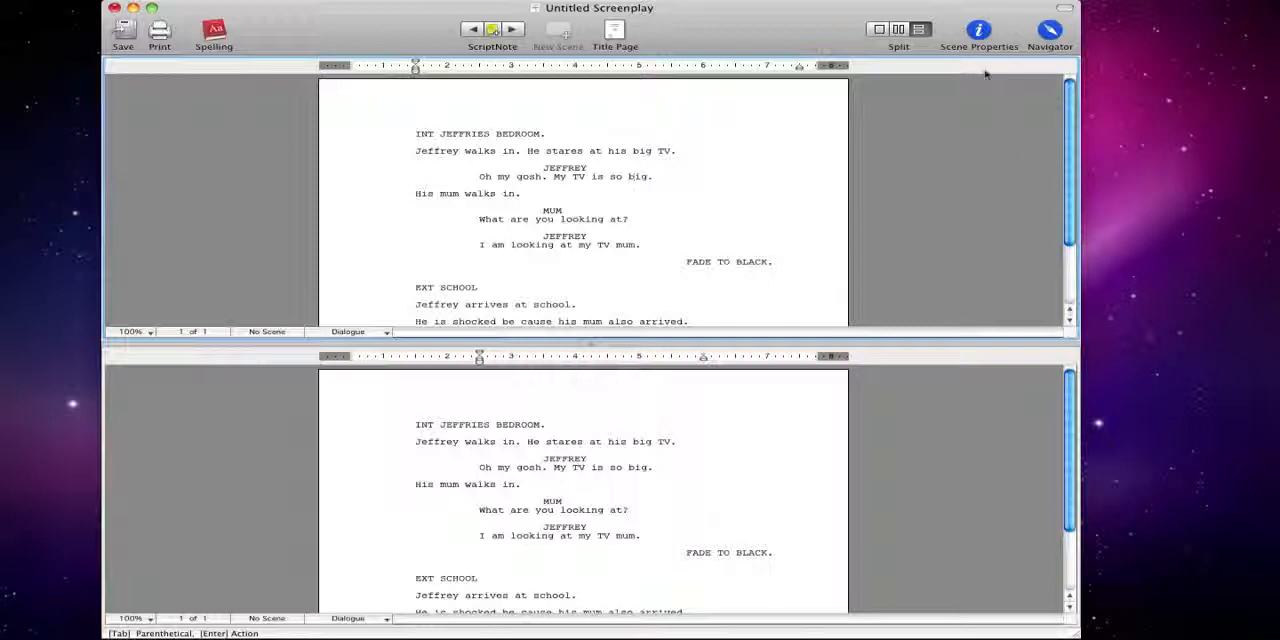
{"action": "left_click", "coordinate": [978, 30]}
{"action": "left_click", "coordinate": [1050, 30]}
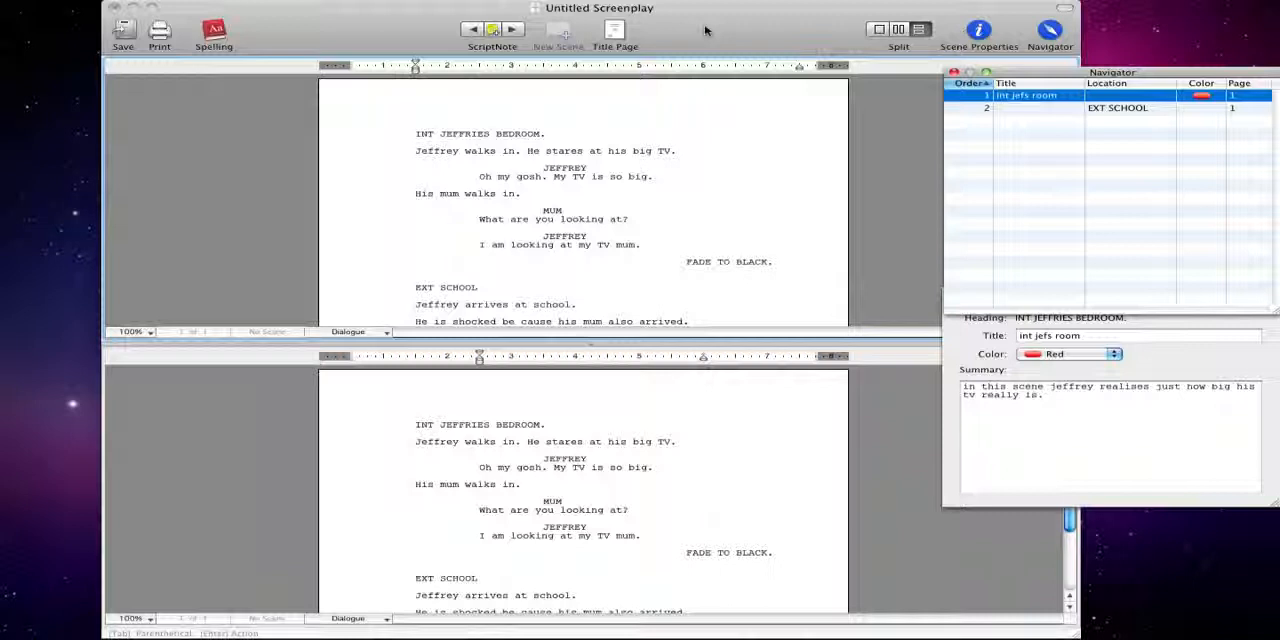
{"action": "left_click", "coordinate": [555, 219]}
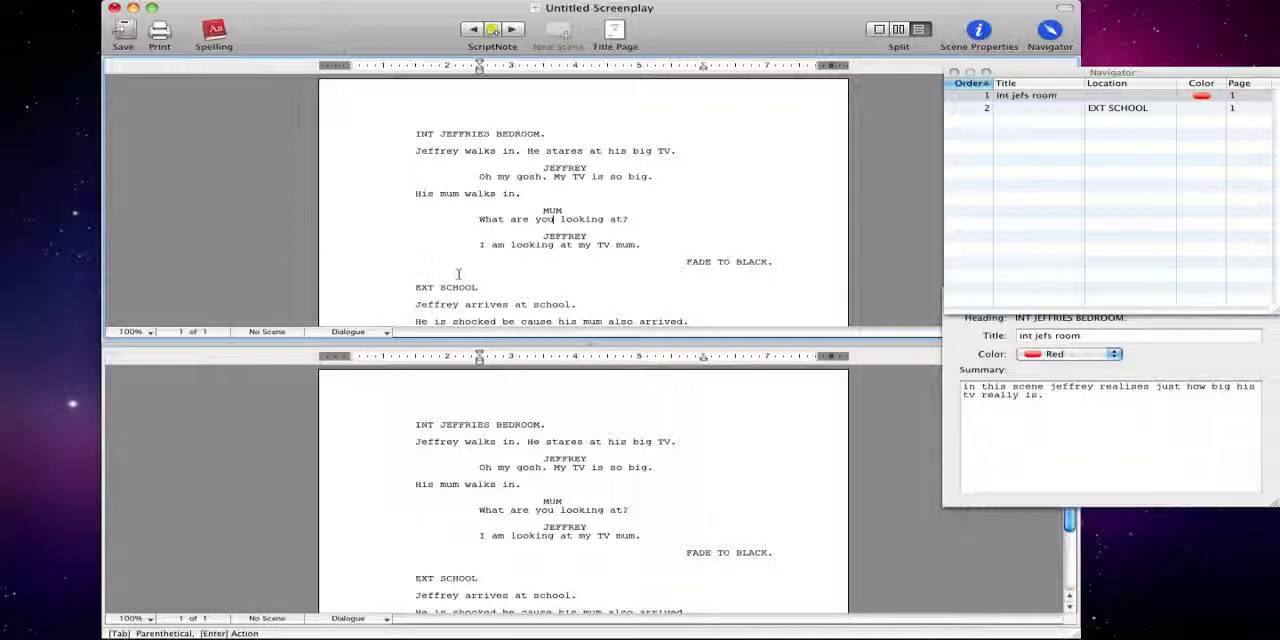
{"action": "scroll", "coordinate": [459, 273], "scroll_direction": "down", "scroll_amount": 2}
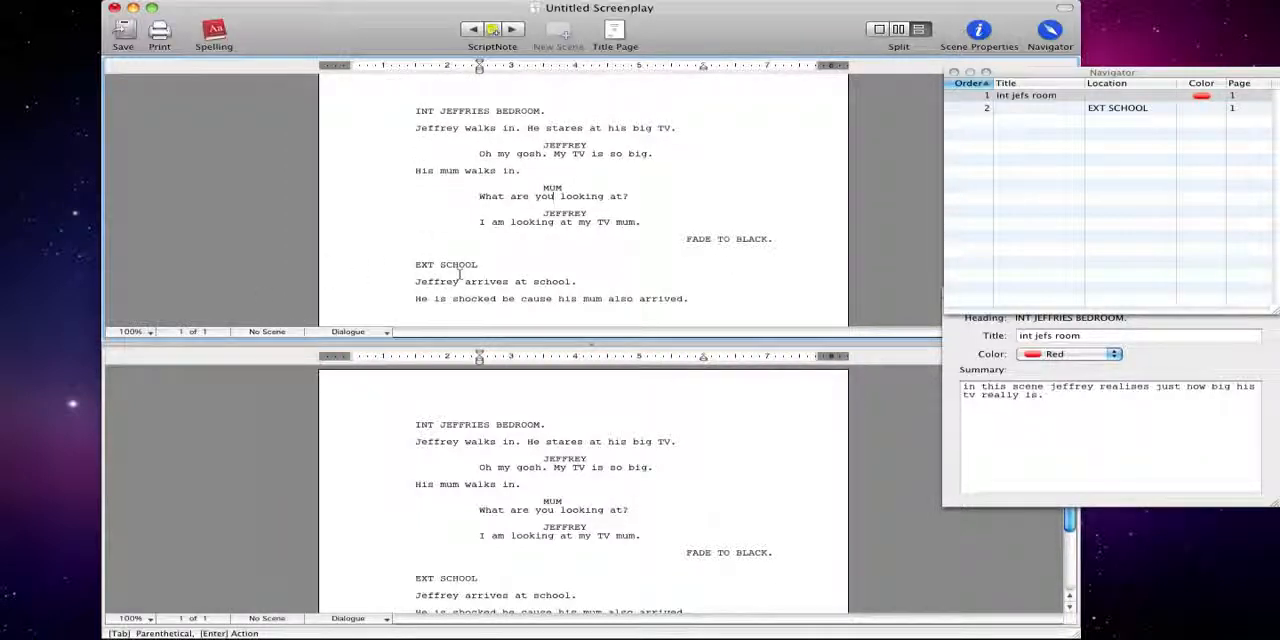